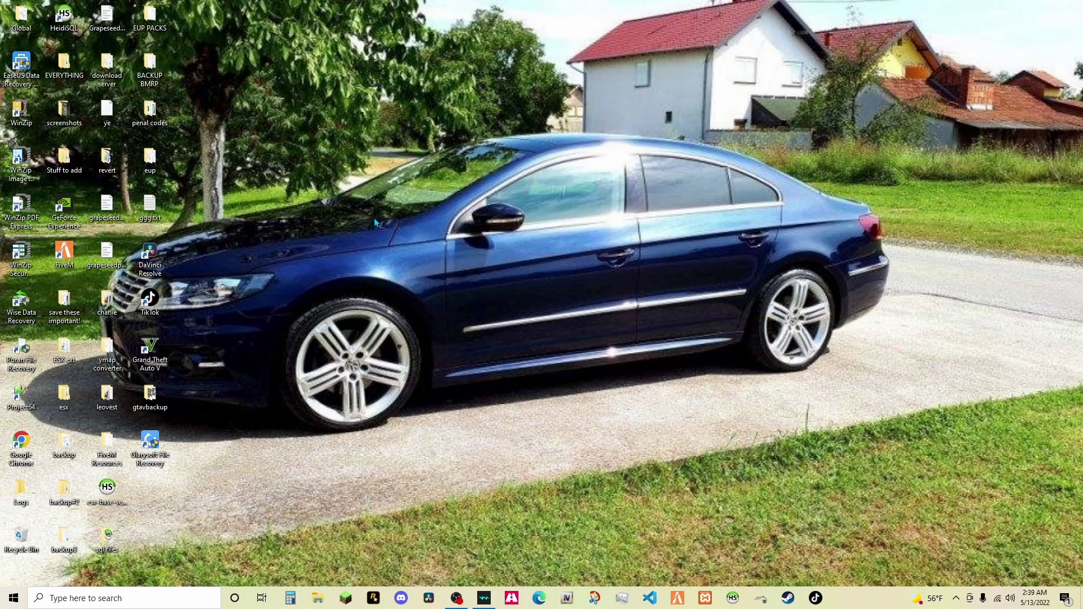
# Make a new desktop folder called 'Minecraft Backup' and open it to see it is empty
pyautogui.rightClick(408, 201)
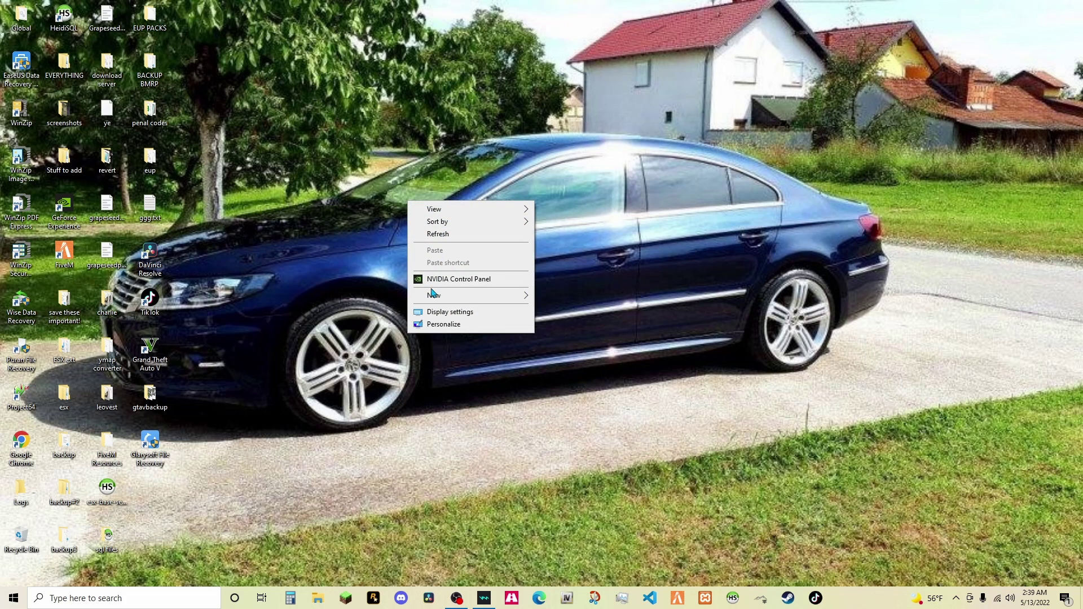
pyautogui.moveTo(434, 295)
pyautogui.click(560, 296)
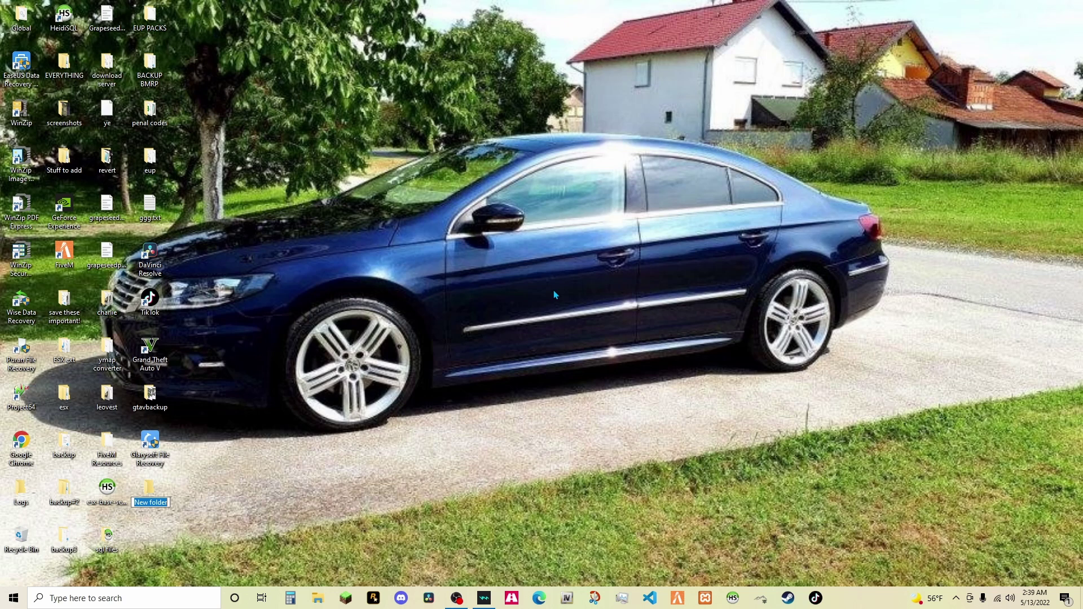
pyautogui.write('Minecraft Backup')
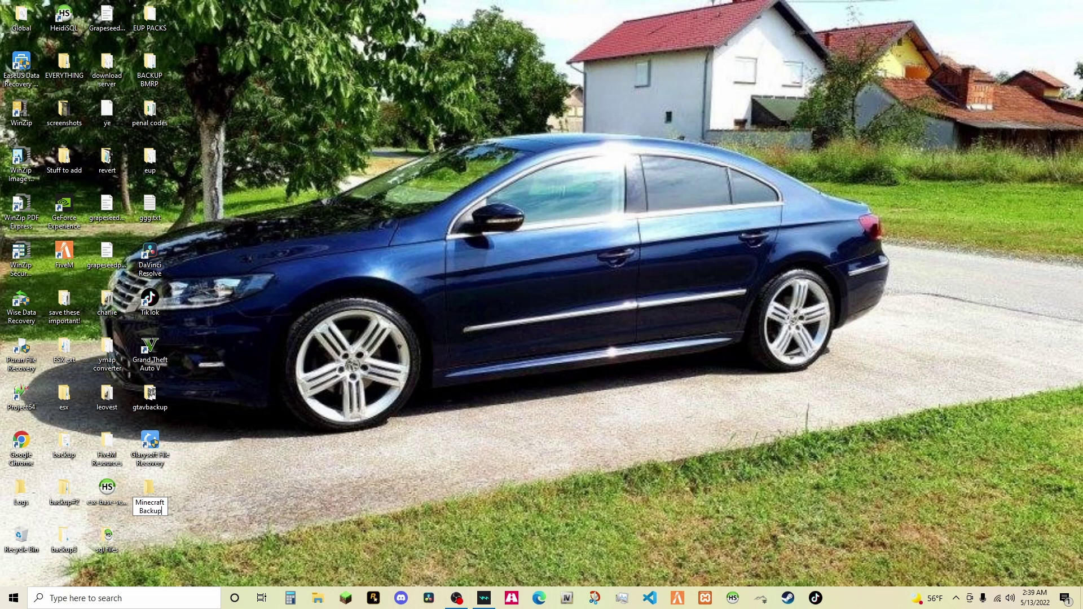
pyautogui.press('Return')
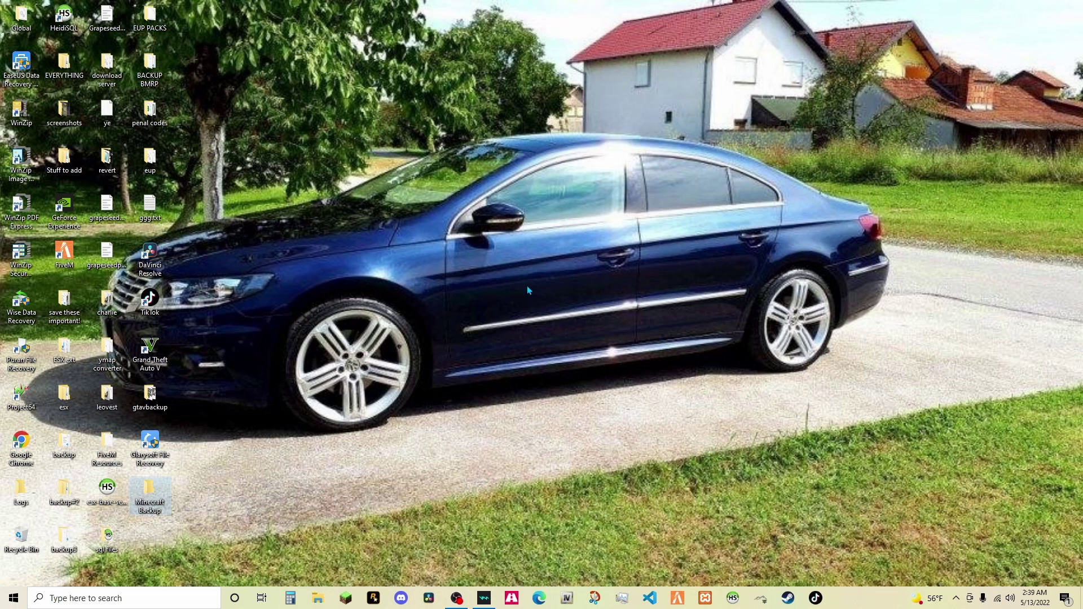
pyautogui.doubleClick(149, 488)
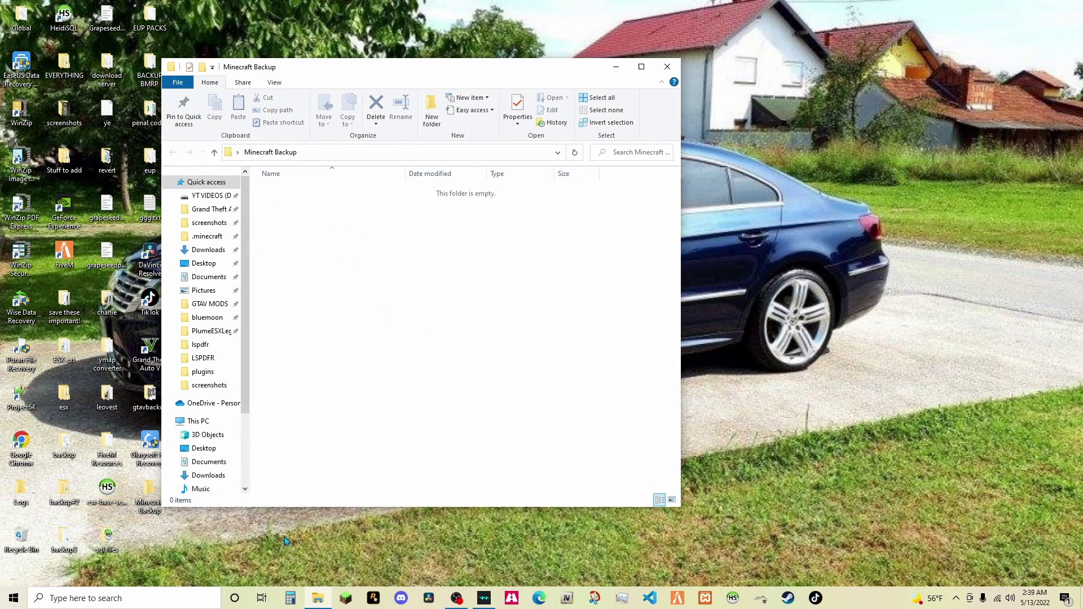
# Open the Roaming application data folder with a %appdata% search
pyautogui.click(129, 599)
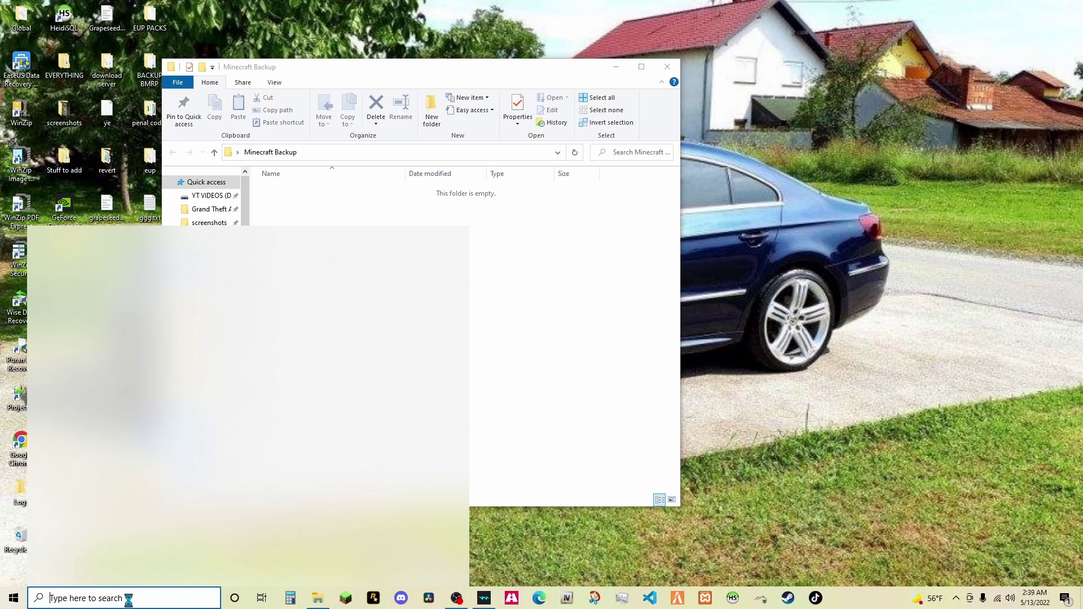
pyautogui.write('%')
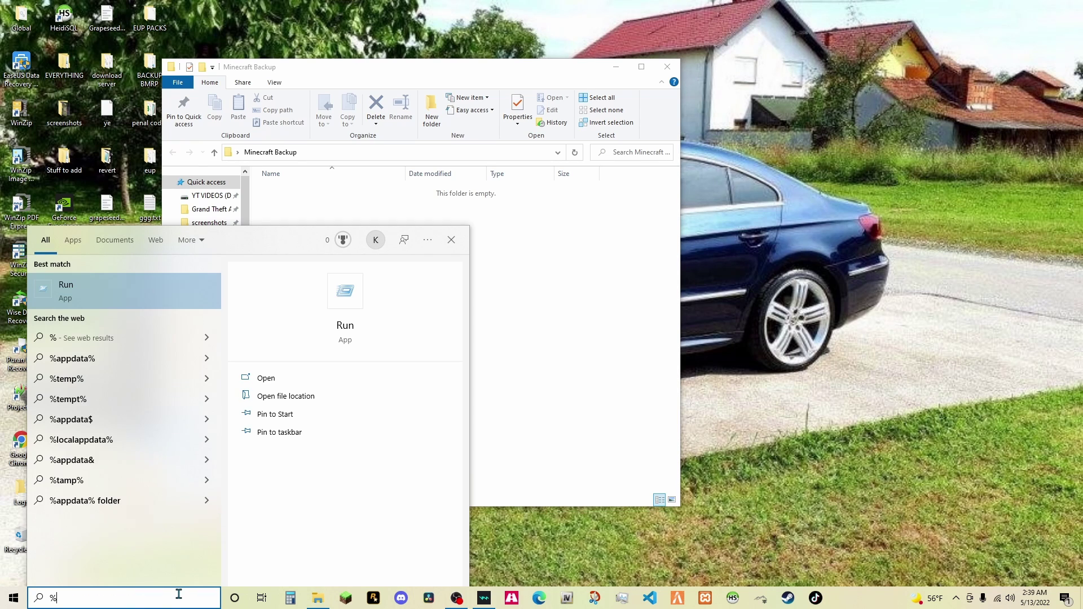
pyautogui.write('app')
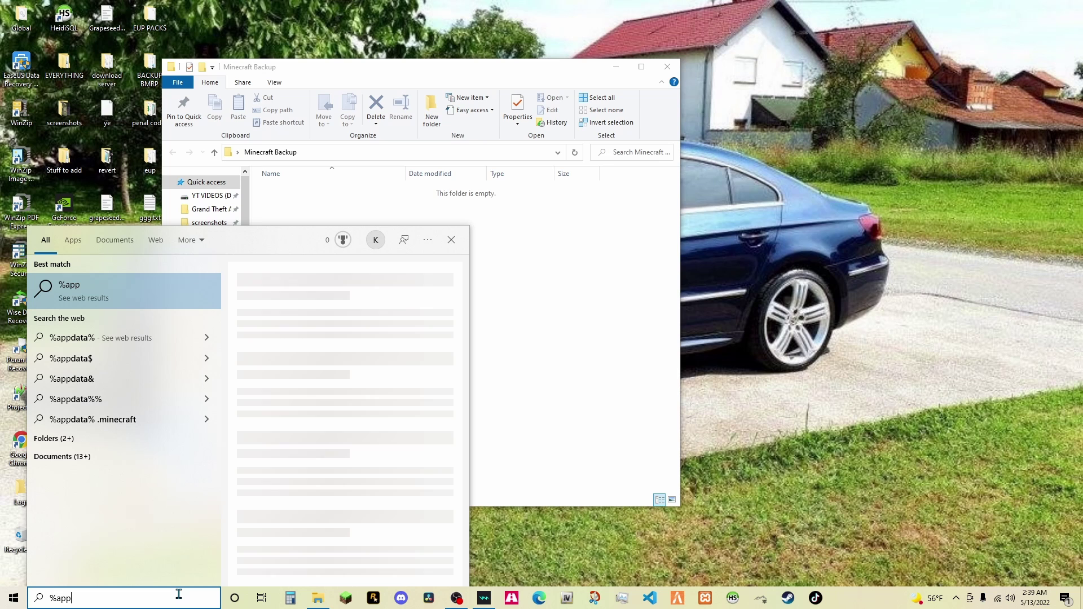
pyautogui.write('dat')
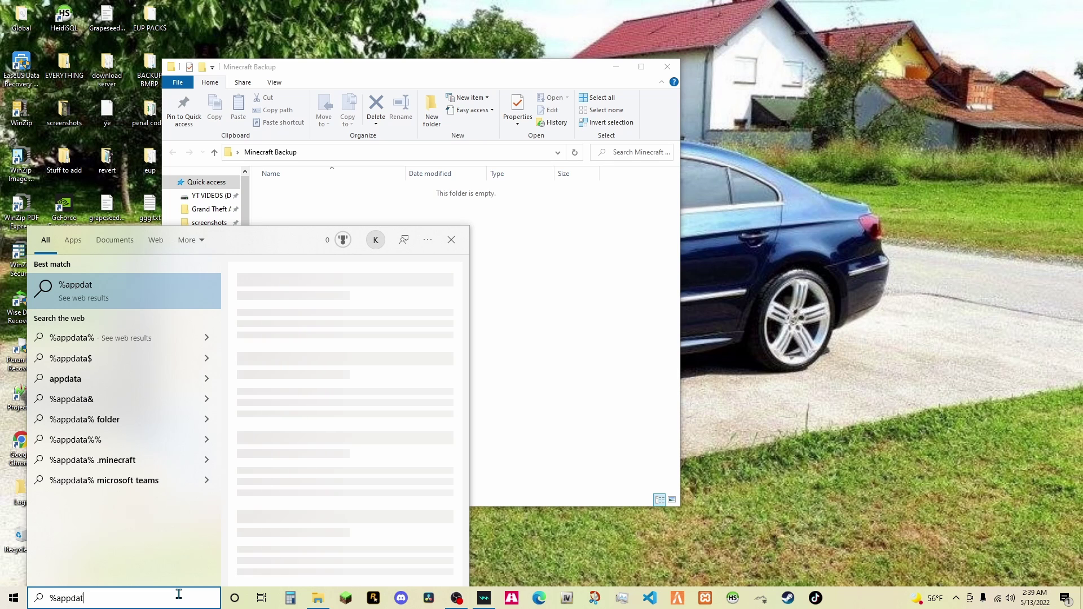
pyautogui.write('a%')
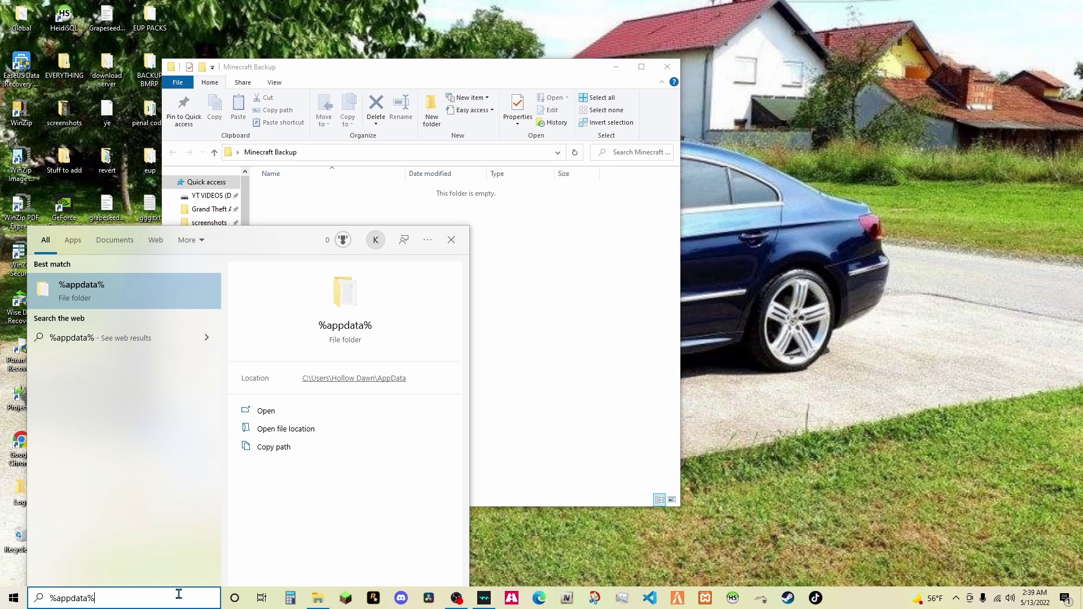
pyautogui.press('Return')
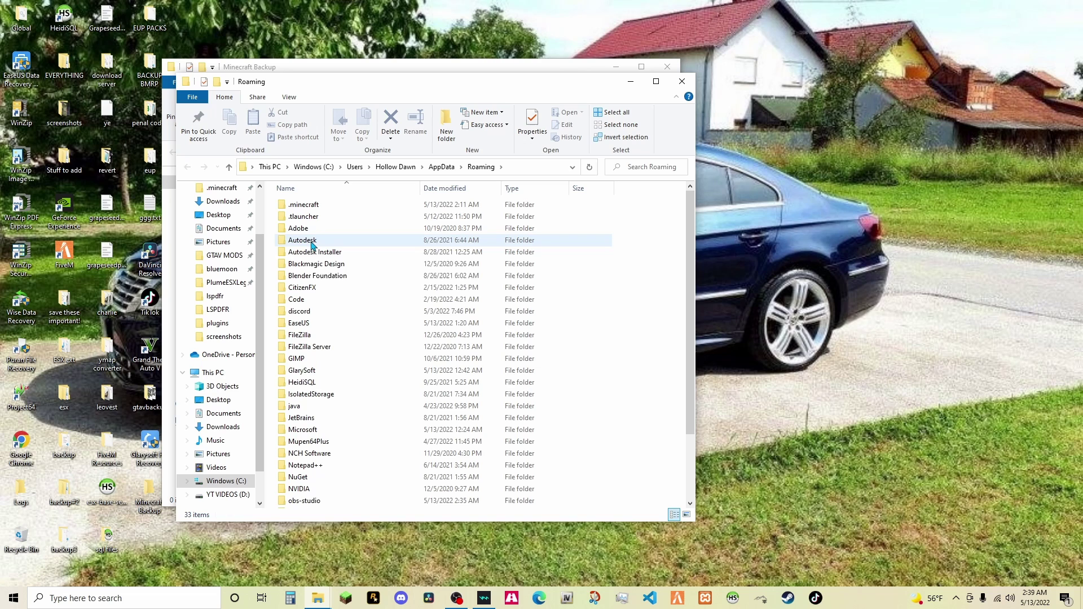
# Browse from C: through Users, the profile, AppData and Roaming into .minecraft\saves
pyautogui.click(314, 167)
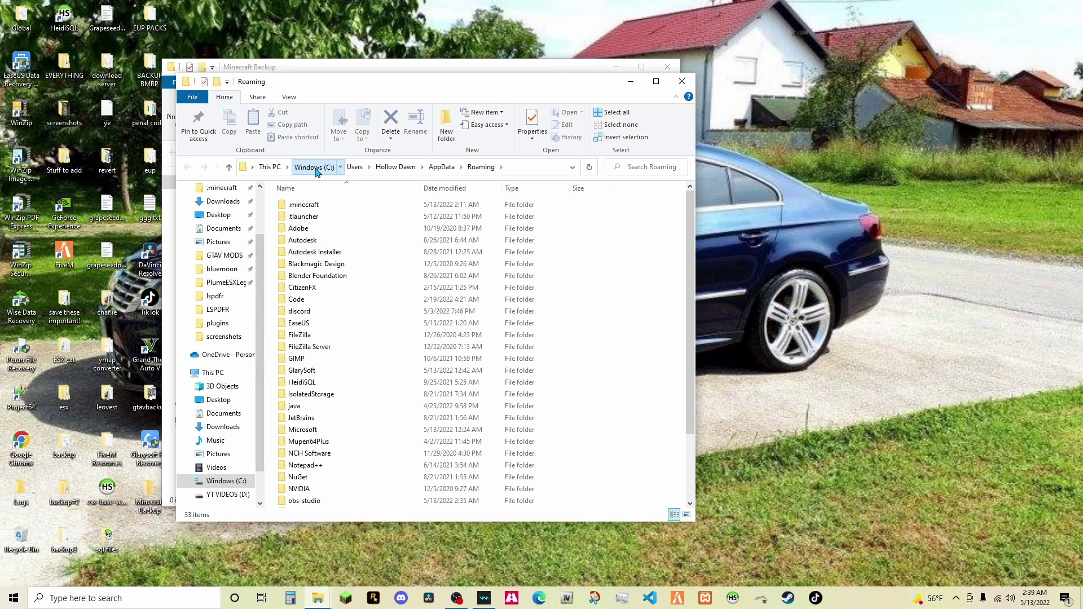
pyautogui.doubleClick(319, 326)
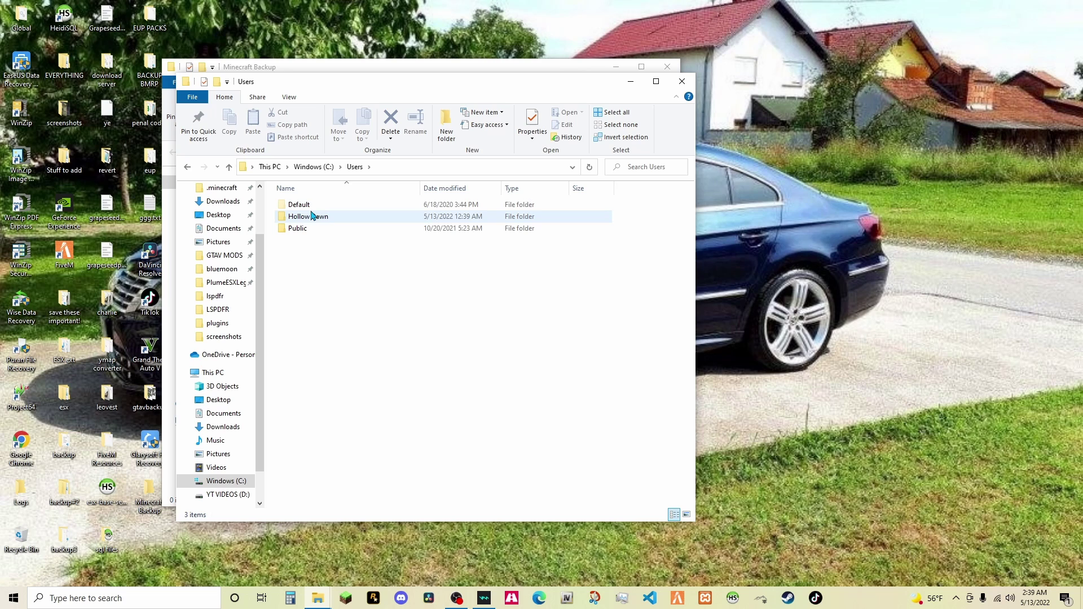
pyautogui.doubleClick(310, 217)
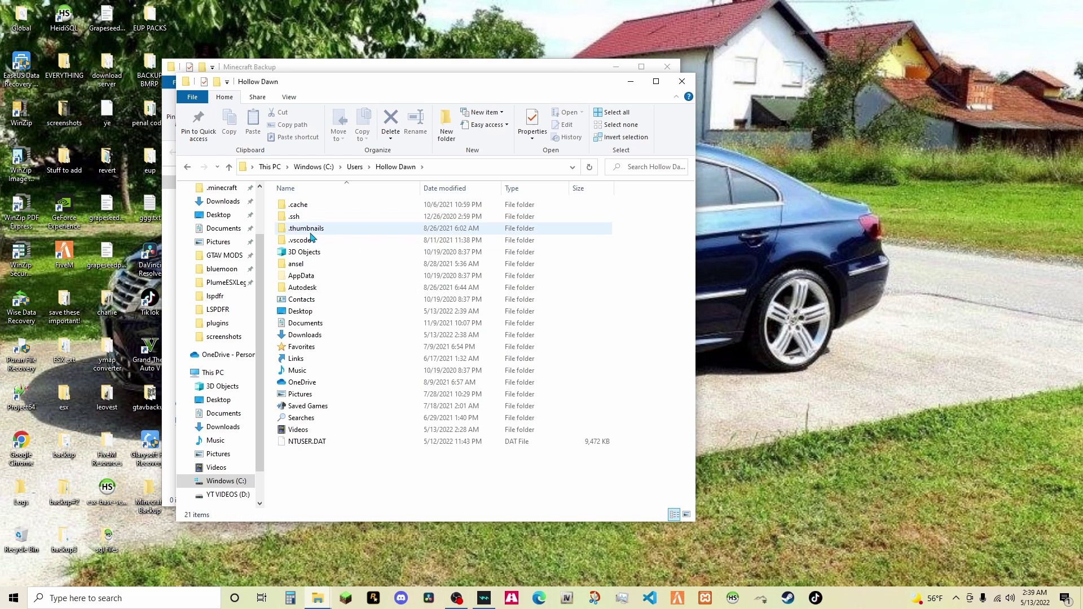
pyautogui.doubleClick(307, 276)
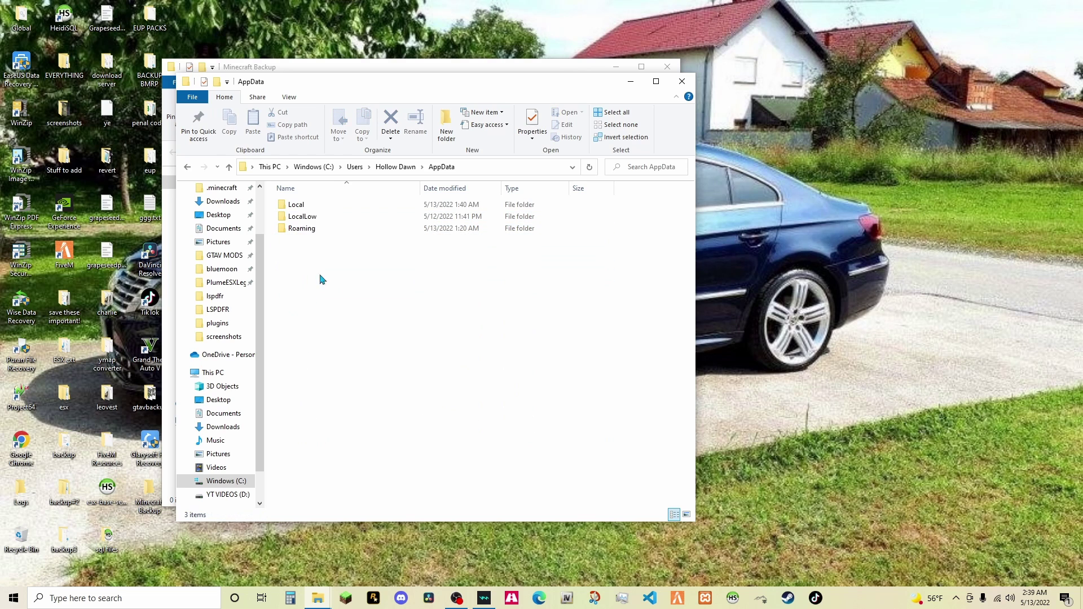
pyautogui.doubleClick(310, 230)
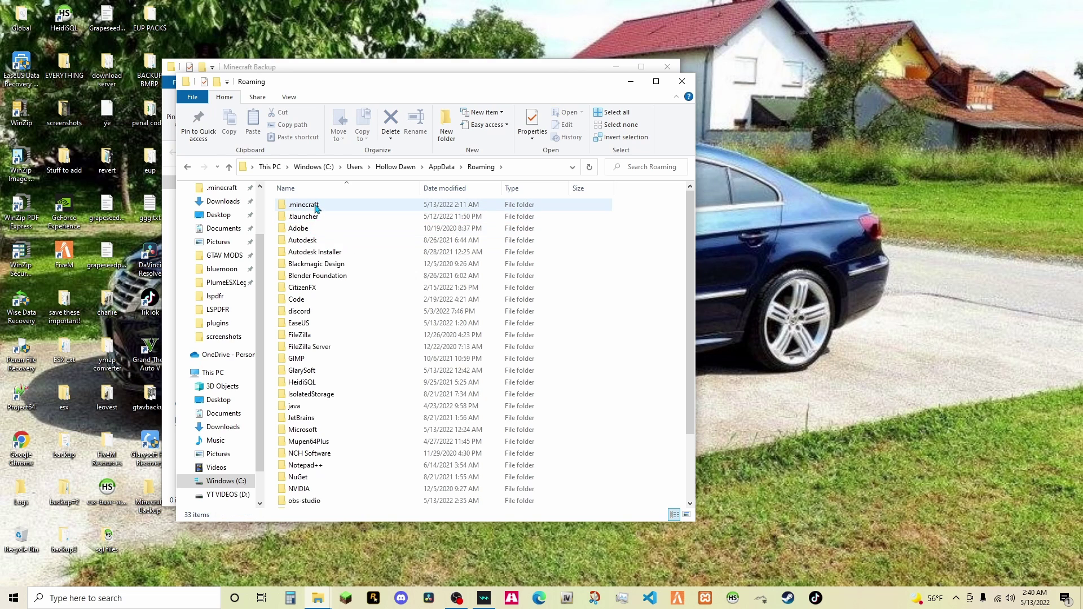
pyautogui.doubleClick(315, 206)
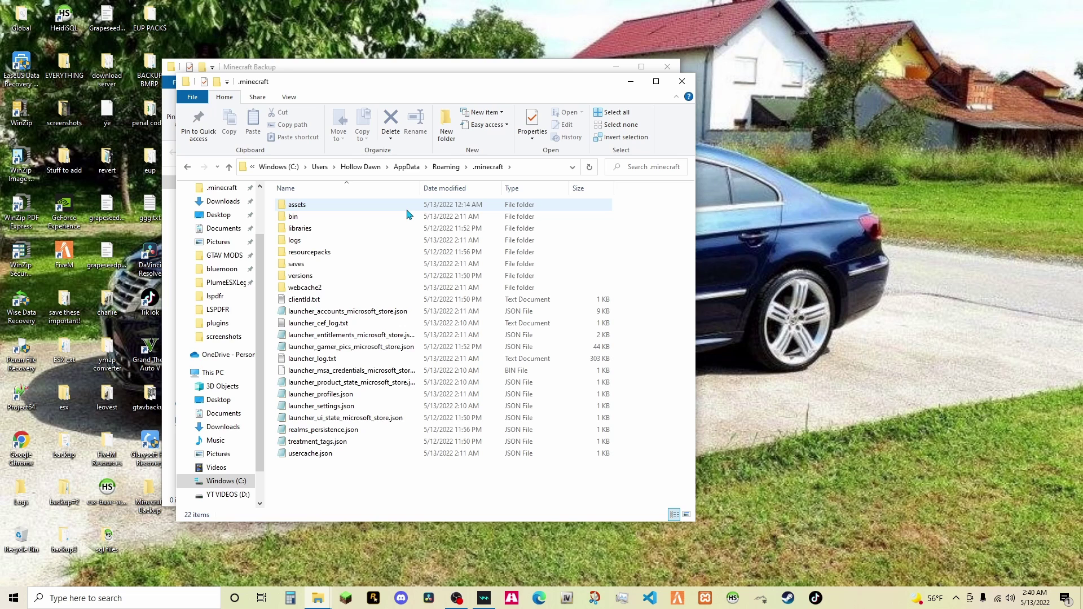
pyautogui.doubleClick(306, 265)
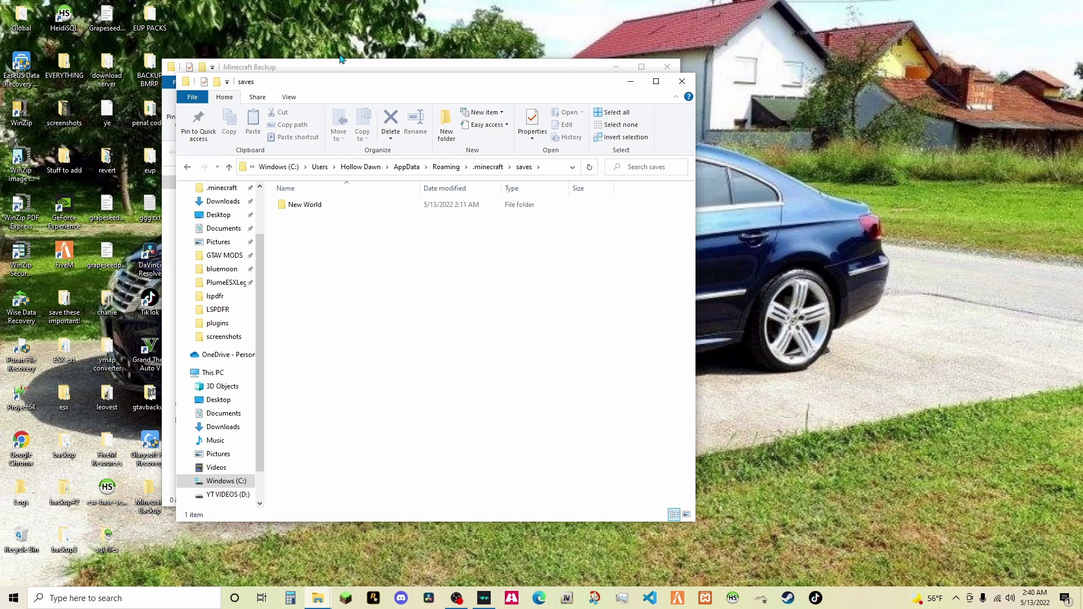
# Copy the New World save folder and paste it into the Minecraft Backup window
pyautogui.moveTo(362, 88); pyautogui.dragTo(645, 97)
pyautogui.click(593, 216)
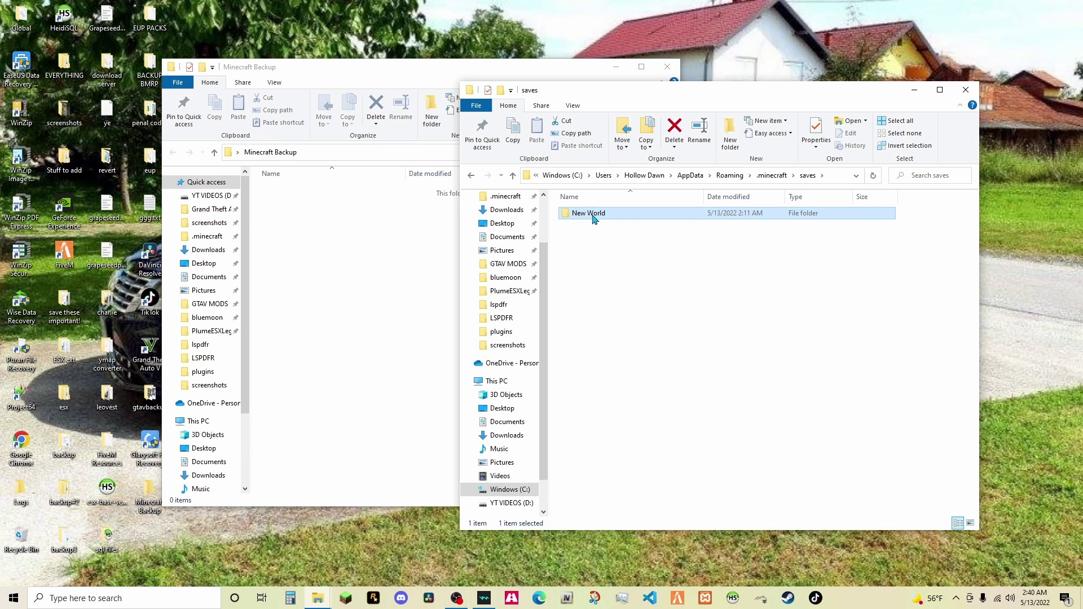
pyautogui.rightClick(593, 218)
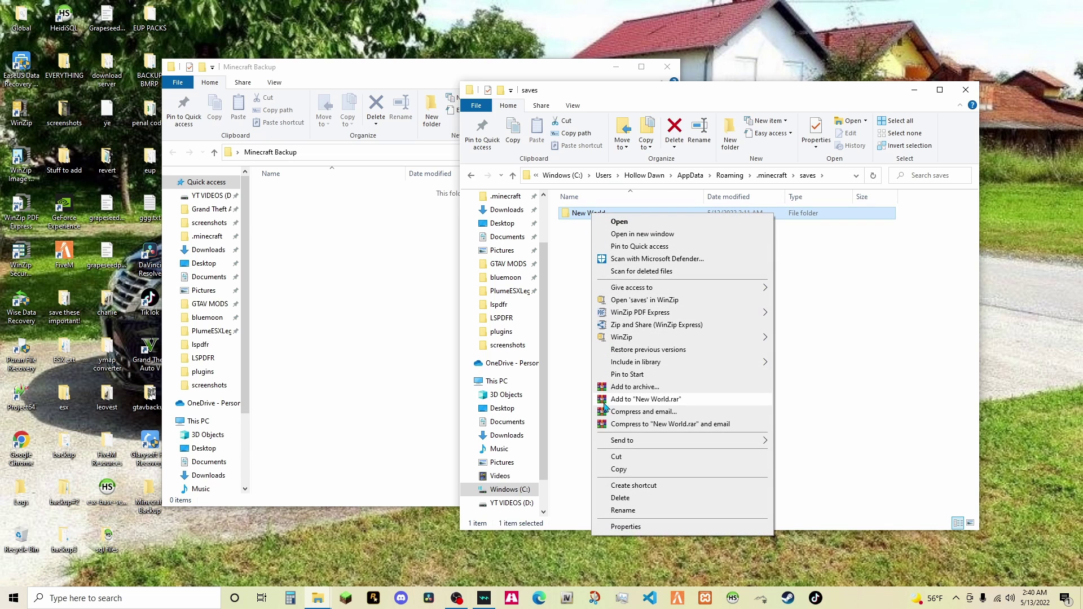
pyautogui.click(618, 469)
pyautogui.click(315, 212)
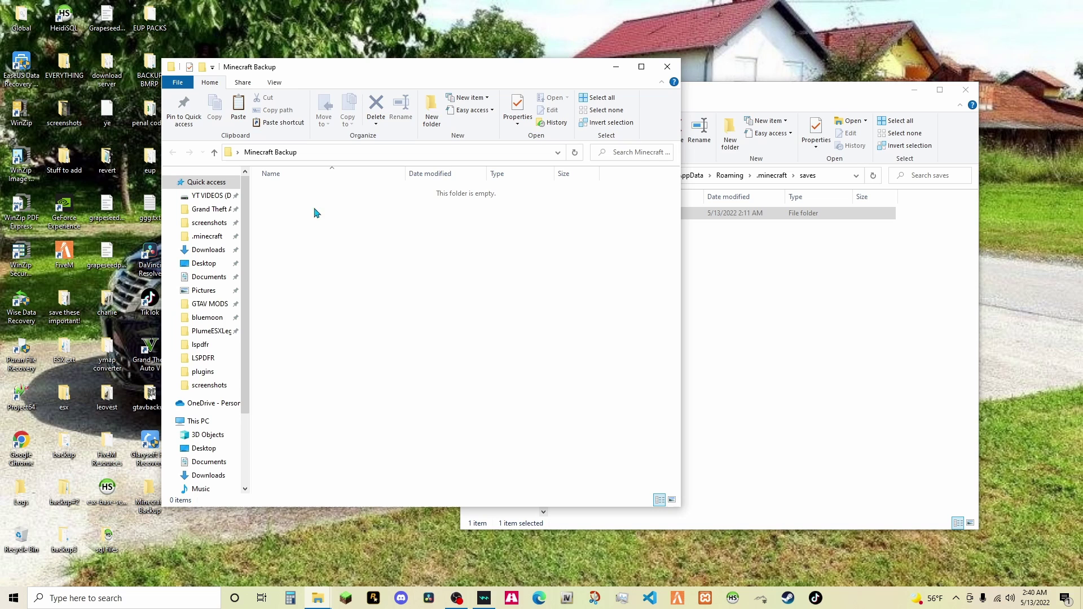
pyautogui.rightClick(340, 222)
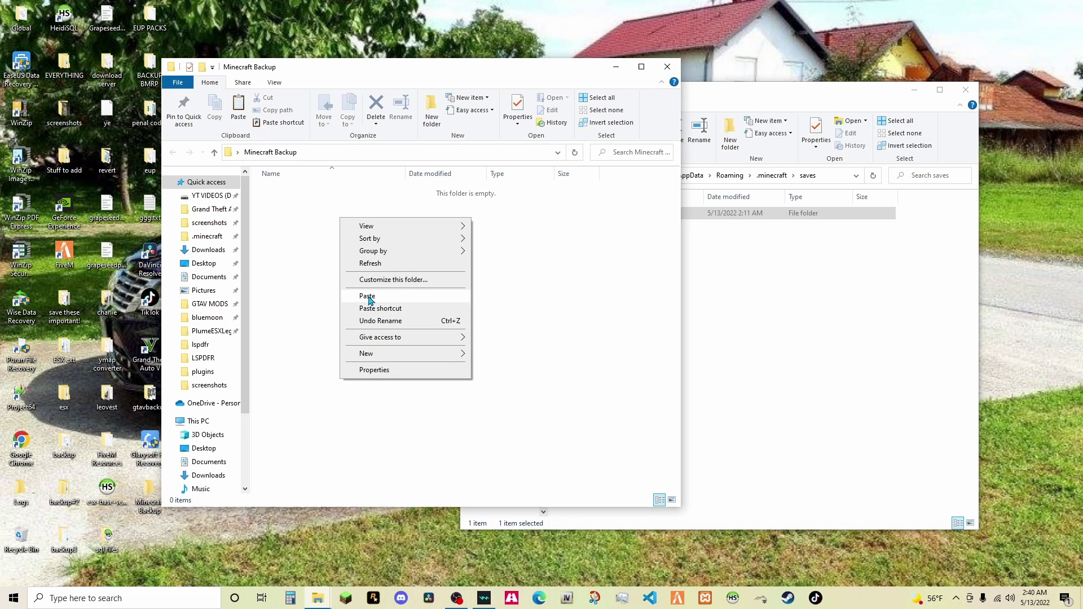
pyautogui.click(370, 299)
pyautogui.click(370, 298)
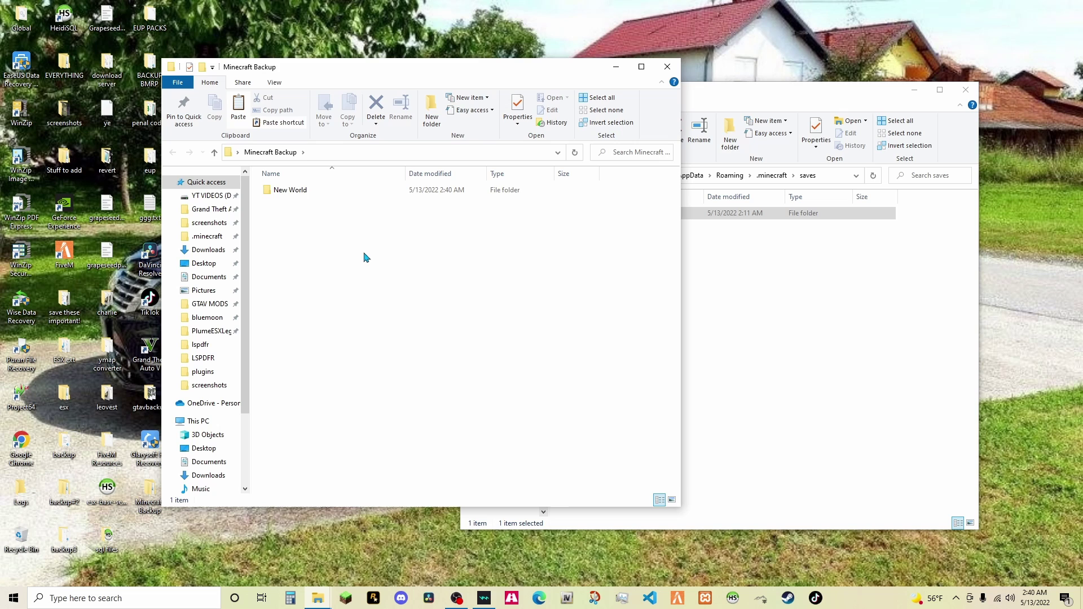
# Show the YT VIDEOS (D:) drive in one window and the Desktop folder in the other
pyautogui.click(704, 285)
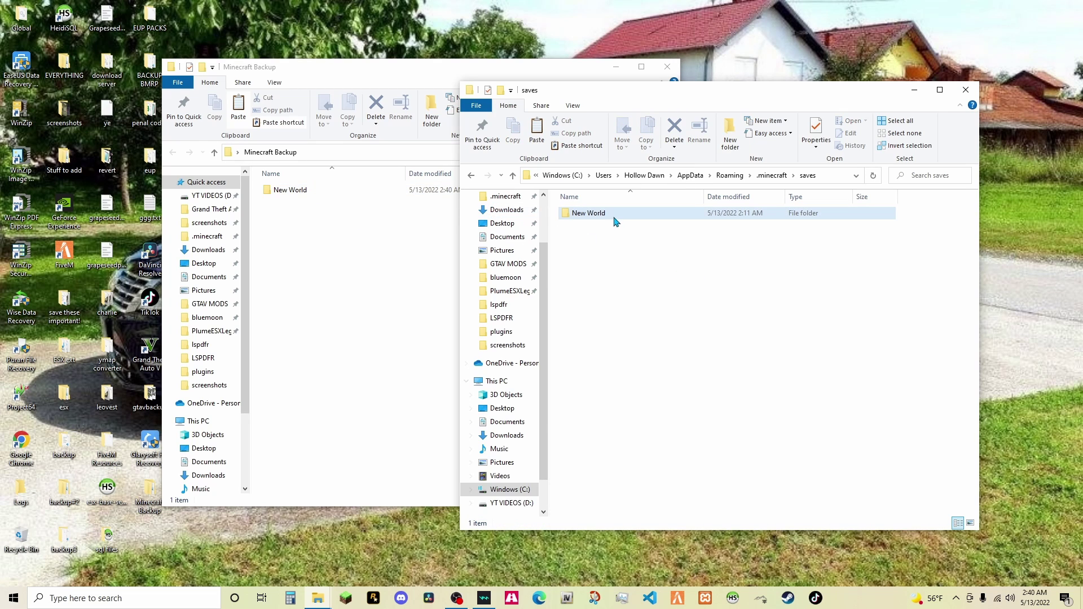
pyautogui.click(388, 228)
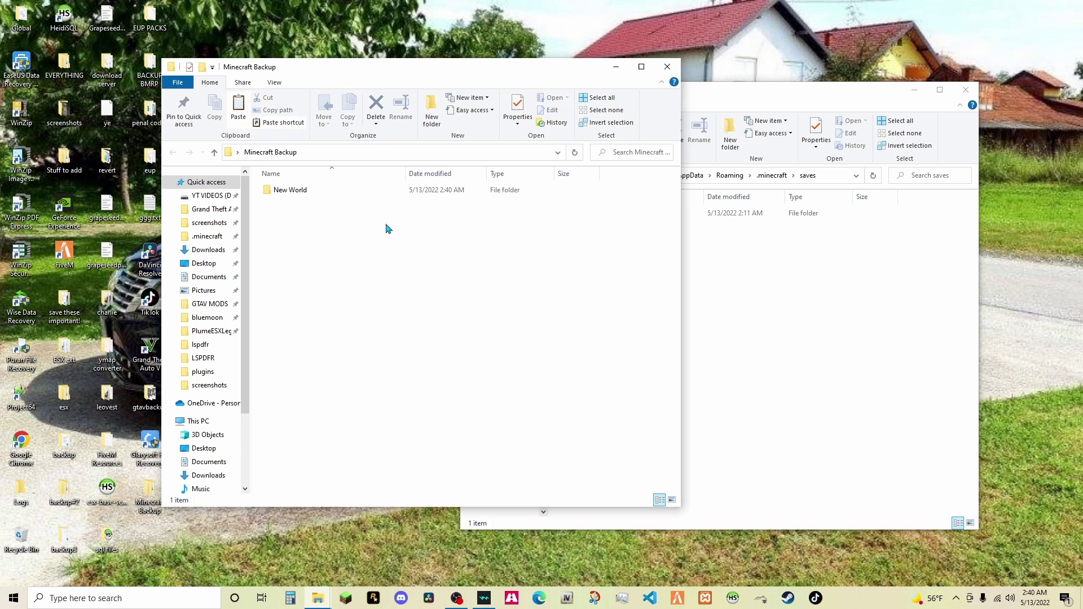
pyautogui.click(206, 199)
pyautogui.moveTo(448, 76); pyautogui.dragTo(320, 72)
pyautogui.click(718, 85)
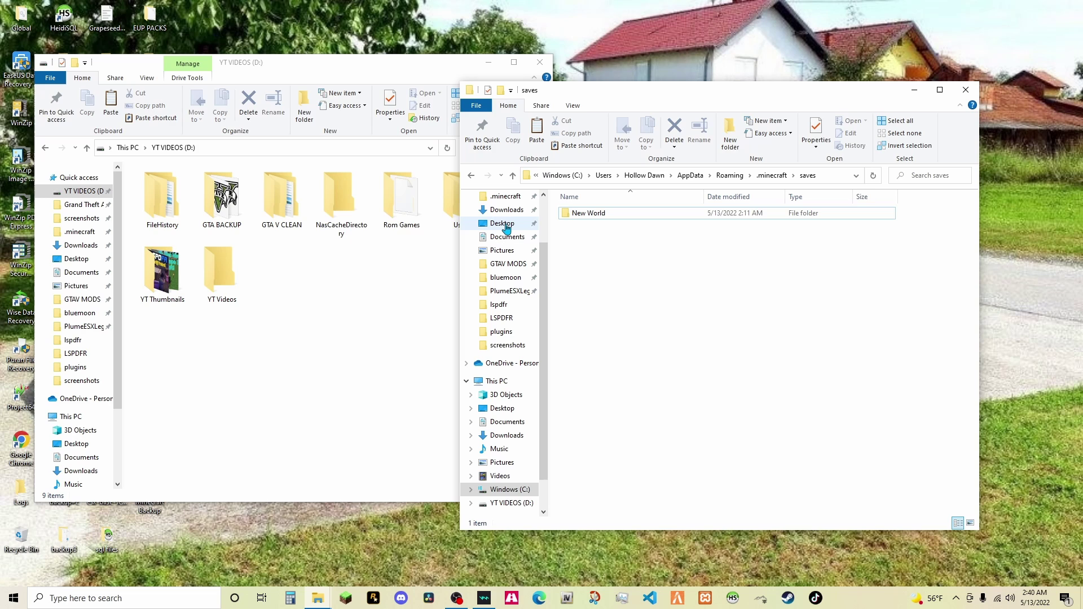
pyautogui.click(503, 223)
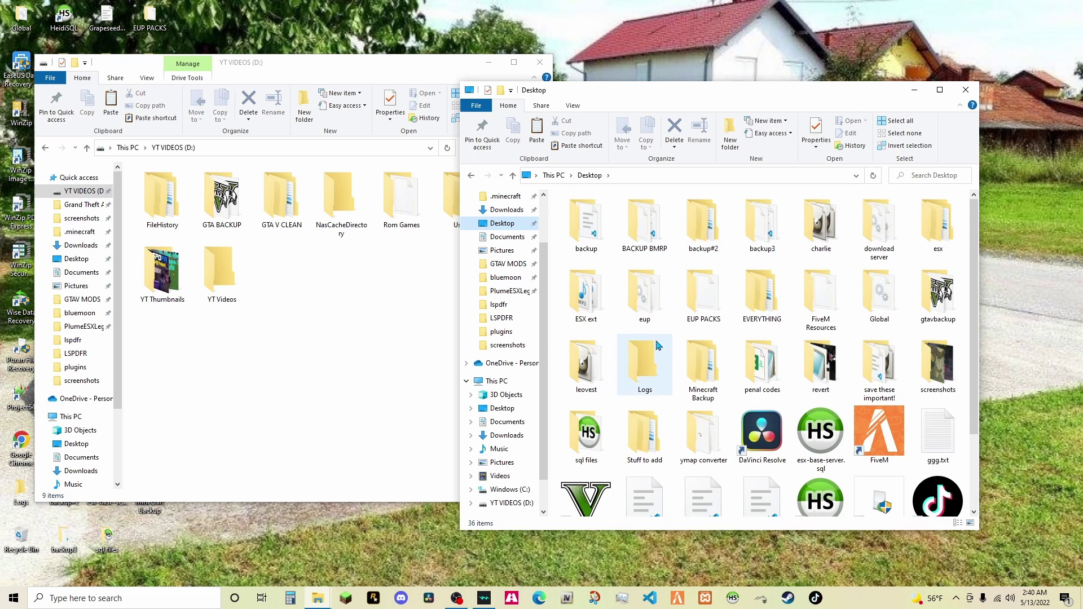
pyautogui.doubleClick(703, 369)
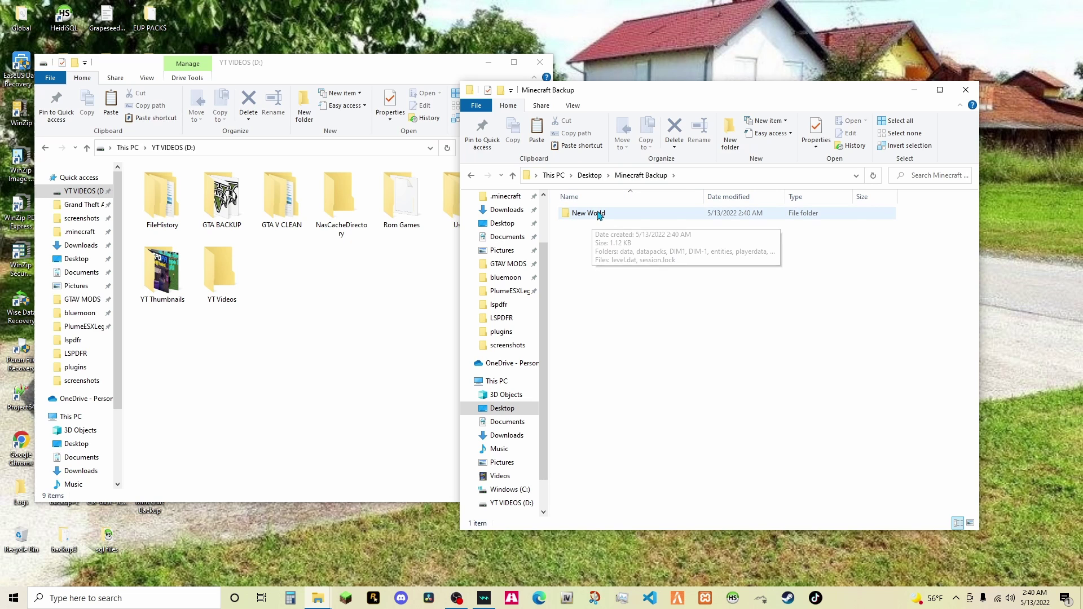
pyautogui.click(589, 176)
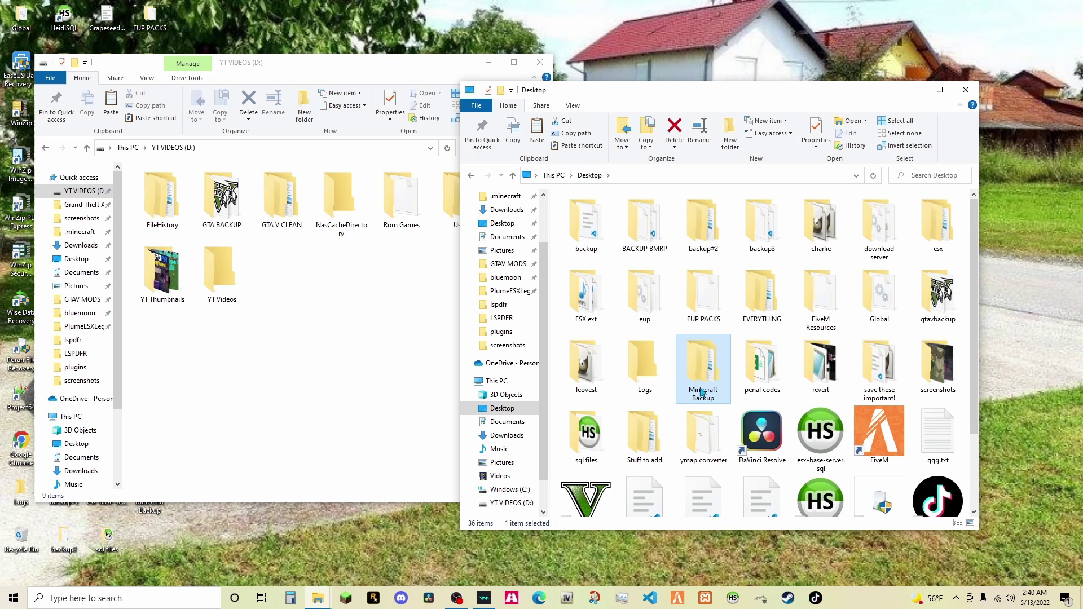
# Copy Minecraft Backup from the Desktop onto YT VIDEOS (D:), open it, and close the Desktop window
pyautogui.rightClick(705, 366)
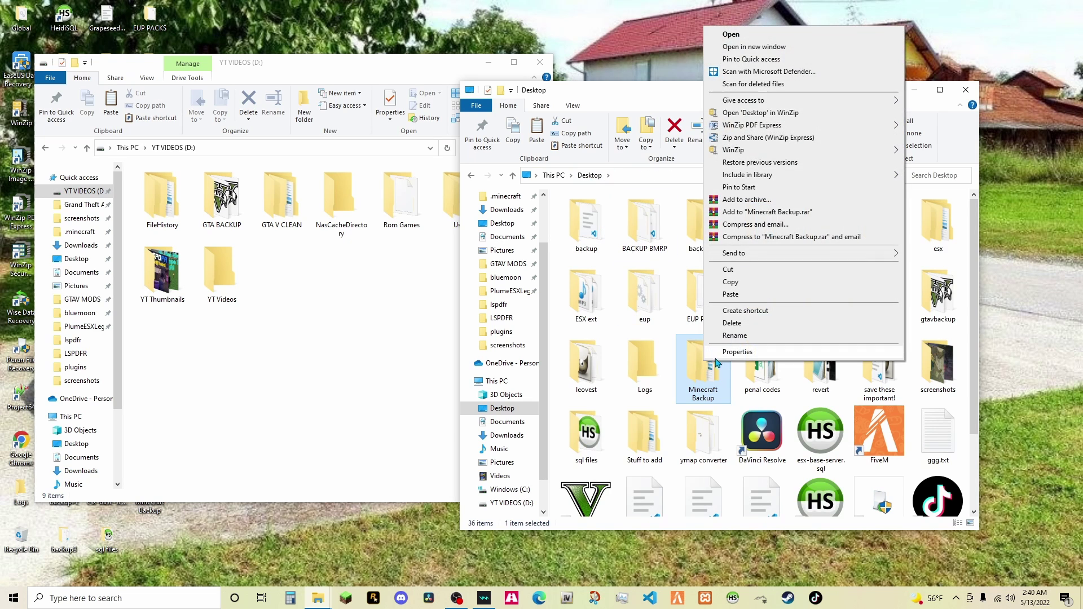
pyautogui.click(727, 286)
pyautogui.click(355, 266)
pyautogui.rightClick(361, 273)
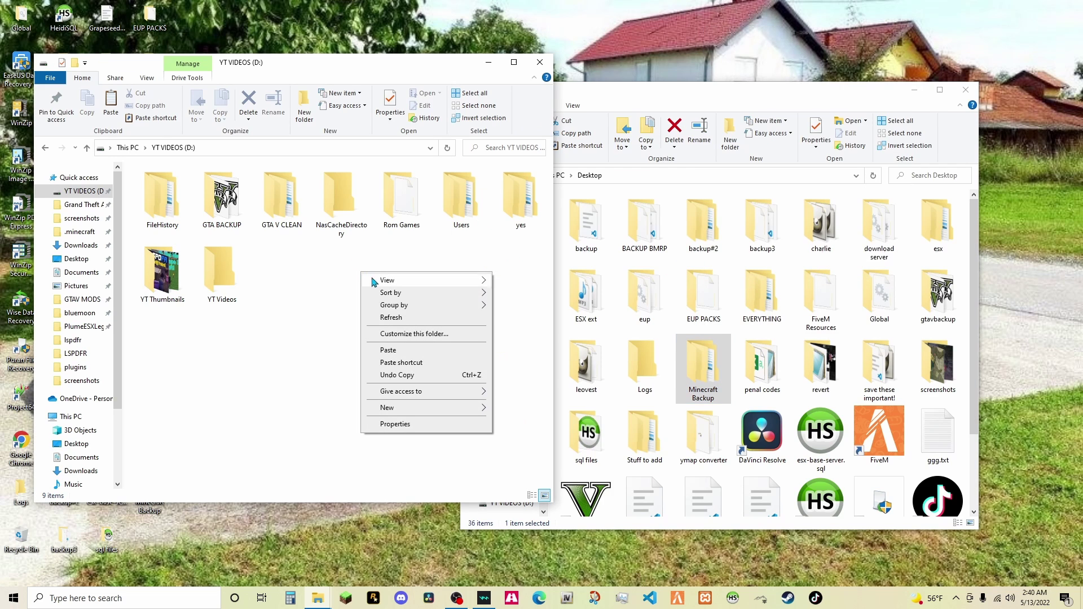
pyautogui.click(388, 349)
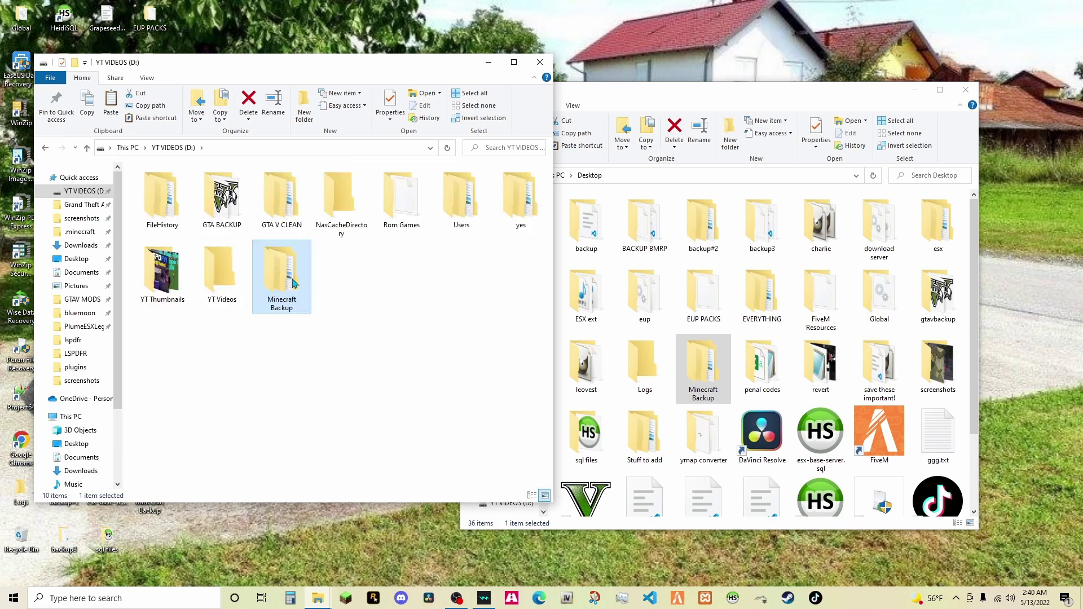
pyautogui.doubleClick(295, 272)
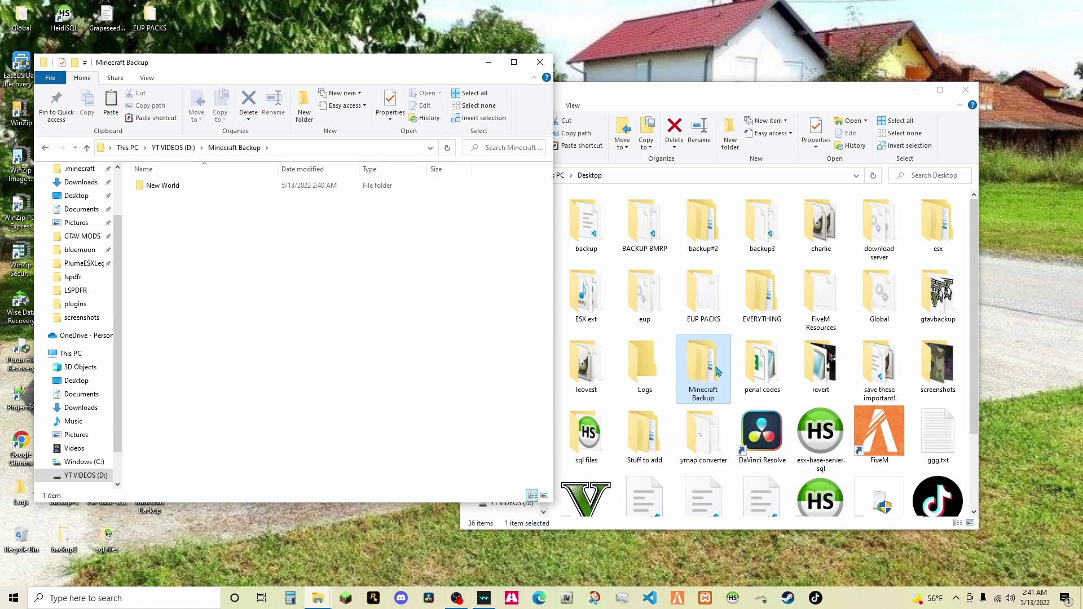
pyautogui.click(676, 104)
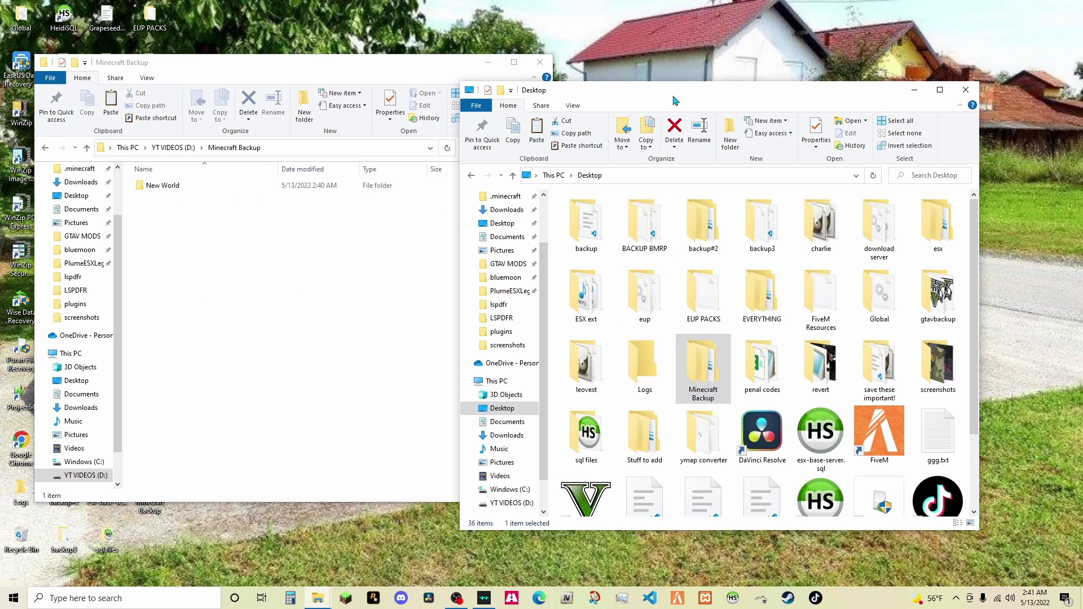
pyautogui.click(966, 90)
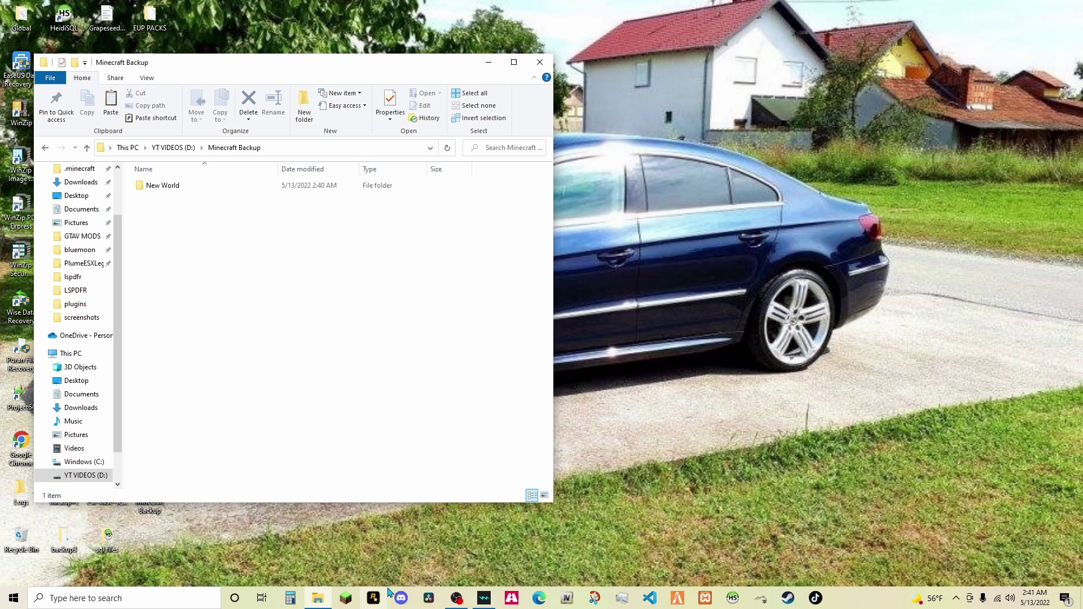
# Play Minecraft Java Edition 1.18.2 from the Minecraft Launcher
pyautogui.click(347, 600)
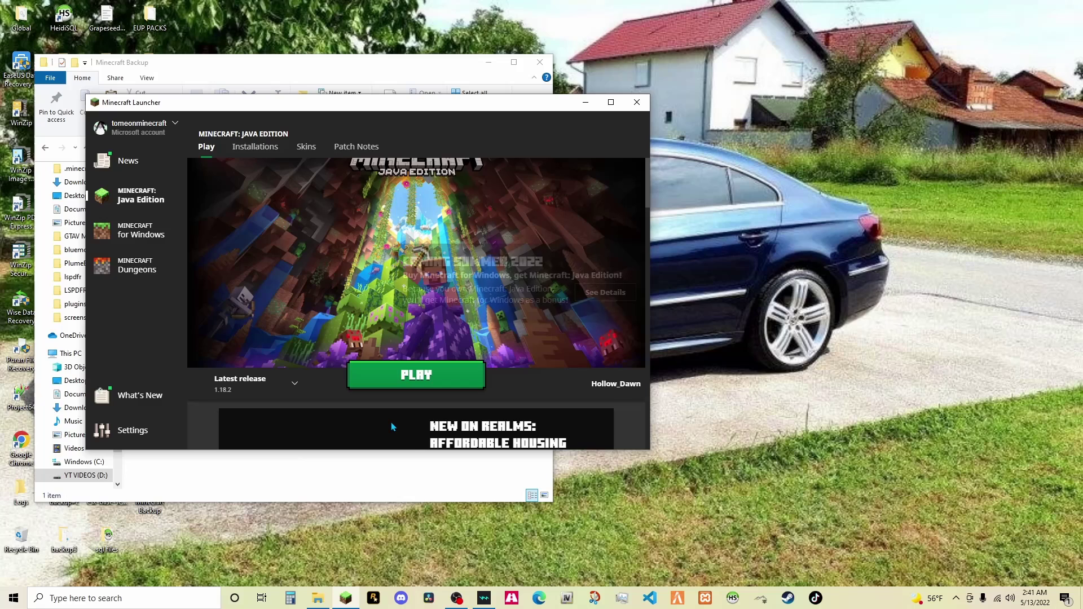
pyautogui.click(407, 363)
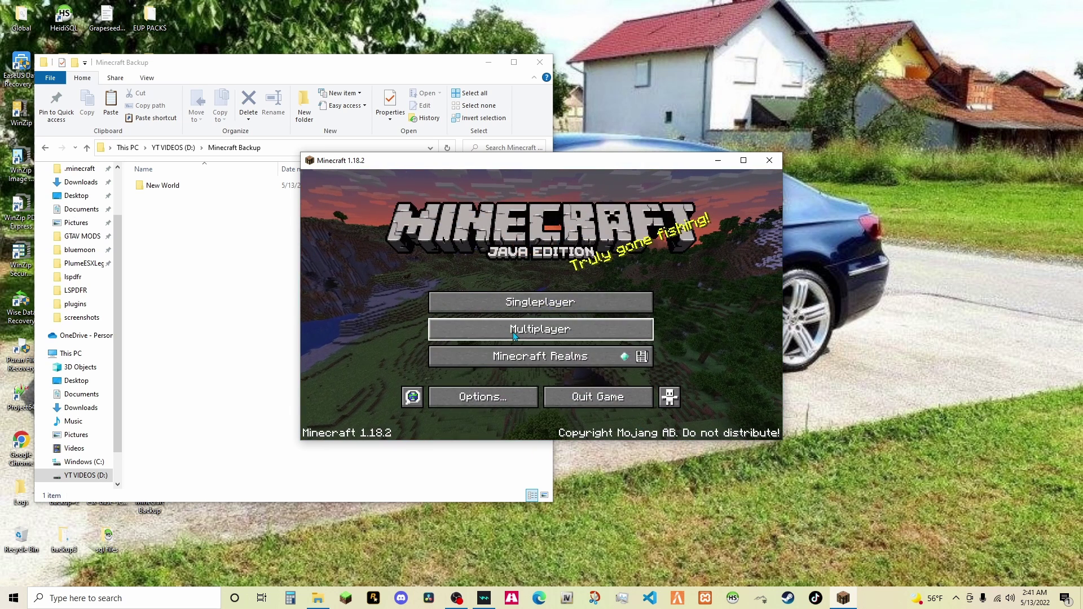
# Load New World, mine and place a birch log, then Save and Quit to Title
pyautogui.click(513, 303)
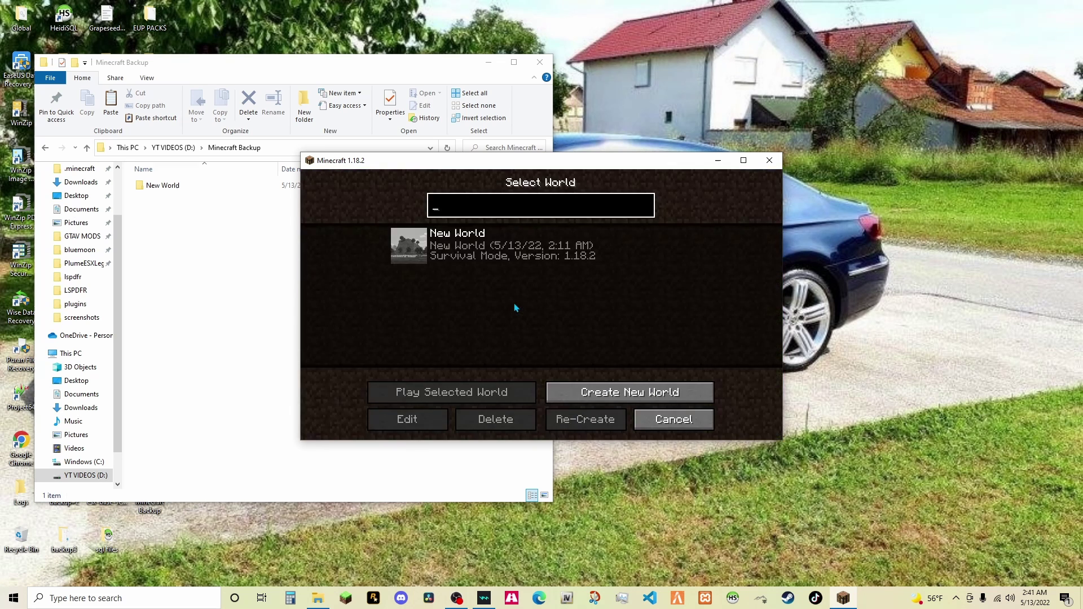
pyautogui.doubleClick(491, 246)
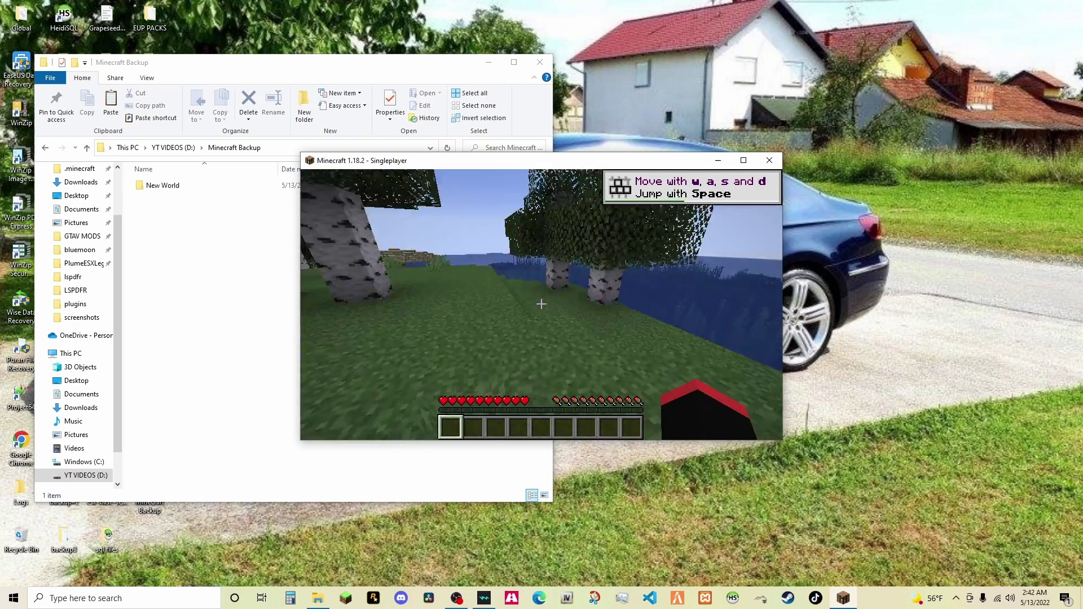
pyautogui.press('w')
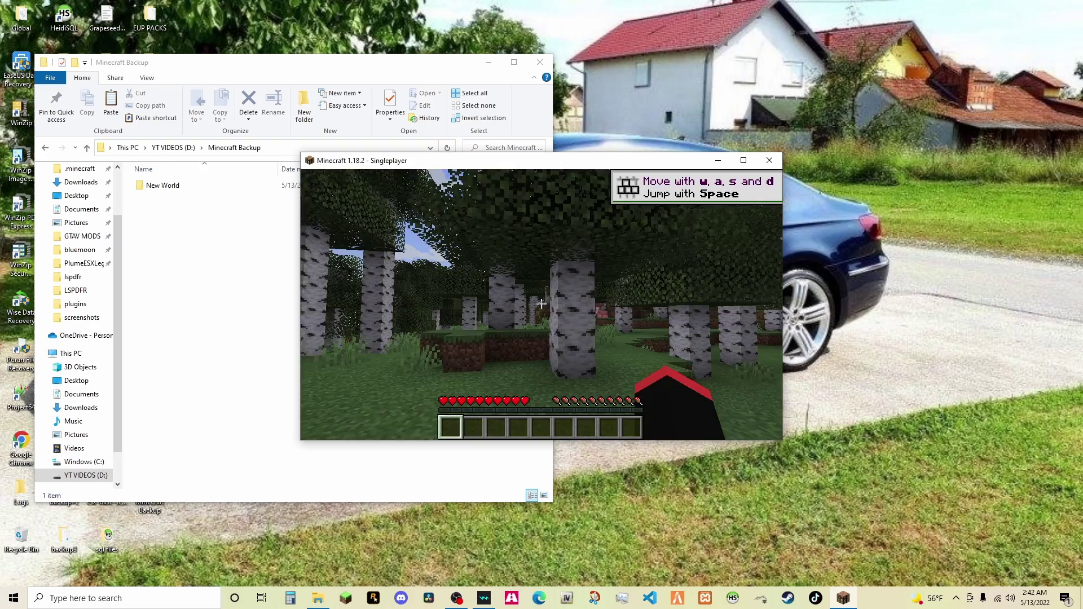
pyautogui.moveTo(541, 305); pyautogui.dragTo(541, 304)
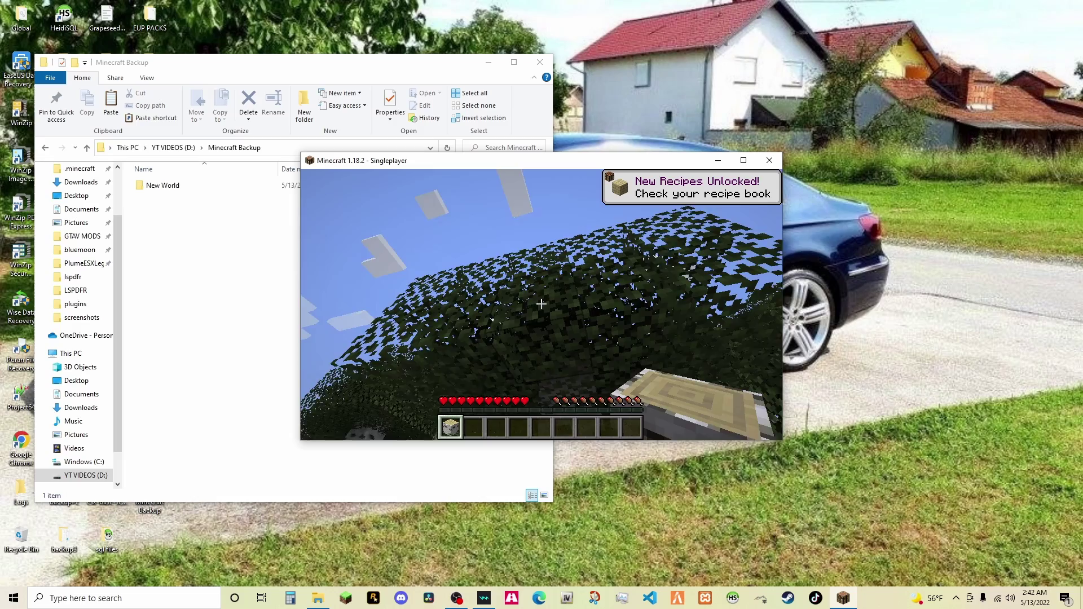
pyautogui.rightClick(541, 304)
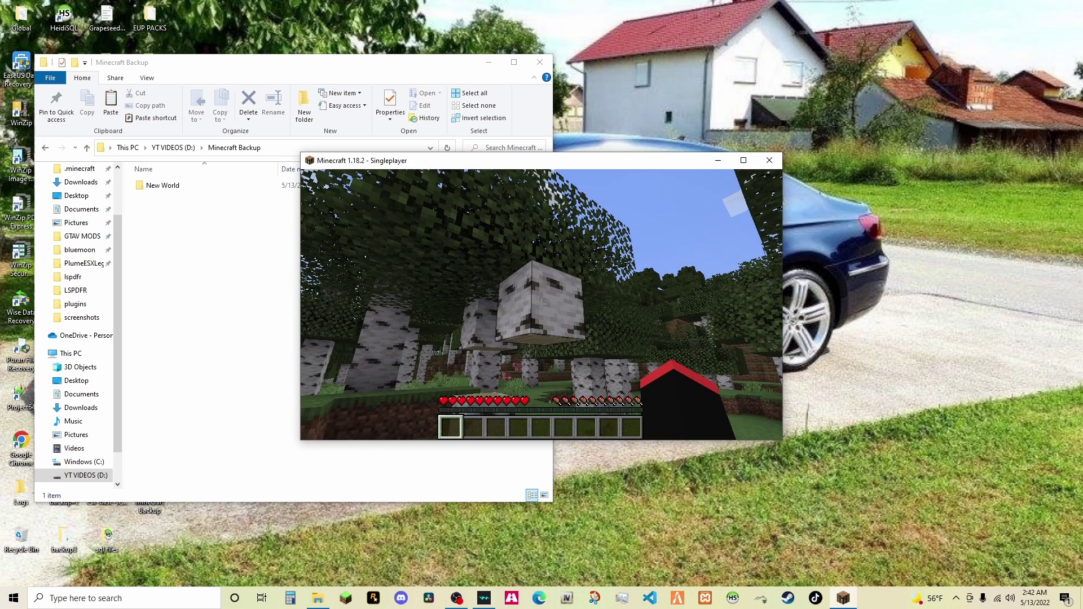
pyautogui.press('Escape')
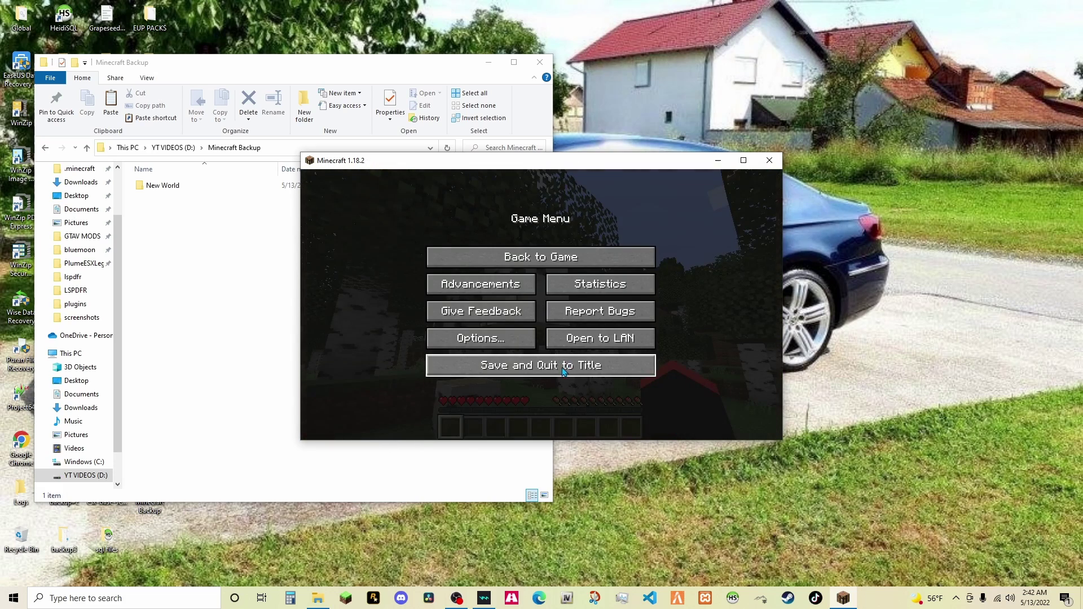
pyautogui.click(565, 371)
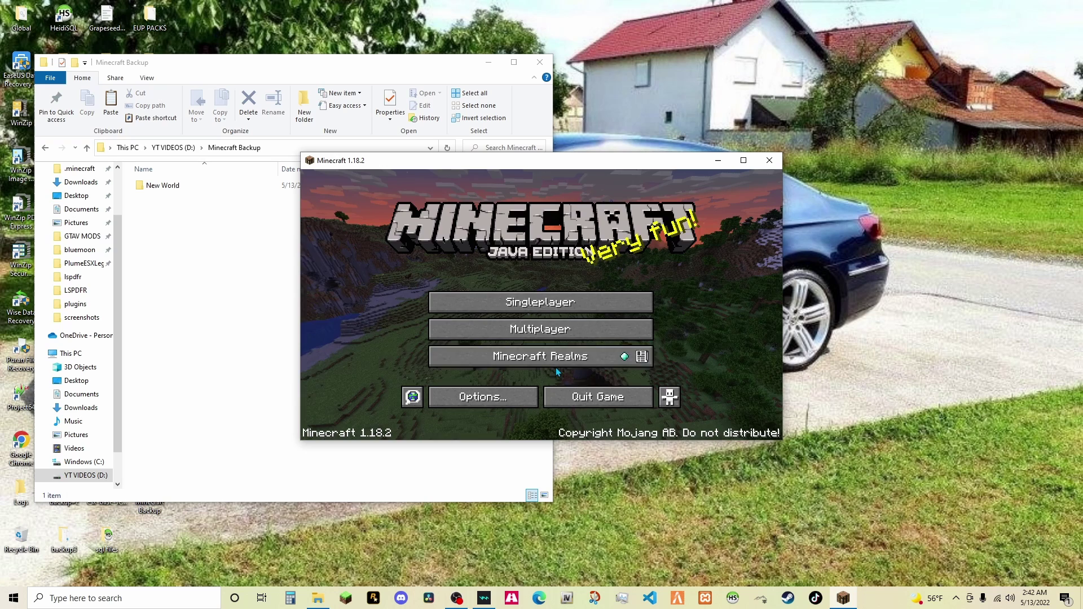
# Reopen pinned .minecraft on the right side and browse its saves folder and New World save
pyautogui.rightClick(320, 603)
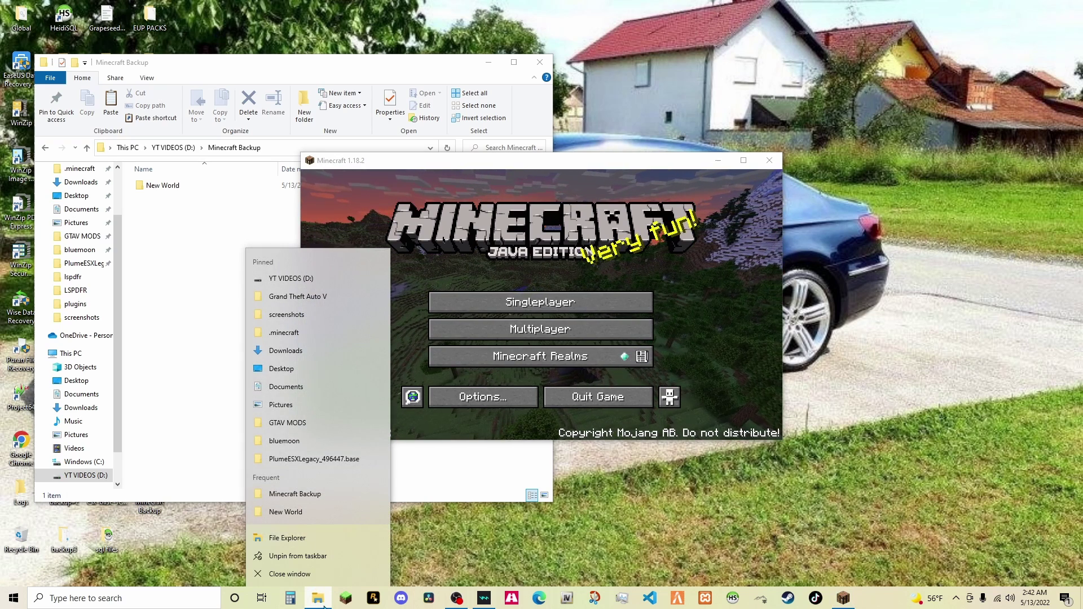
pyautogui.click(285, 332)
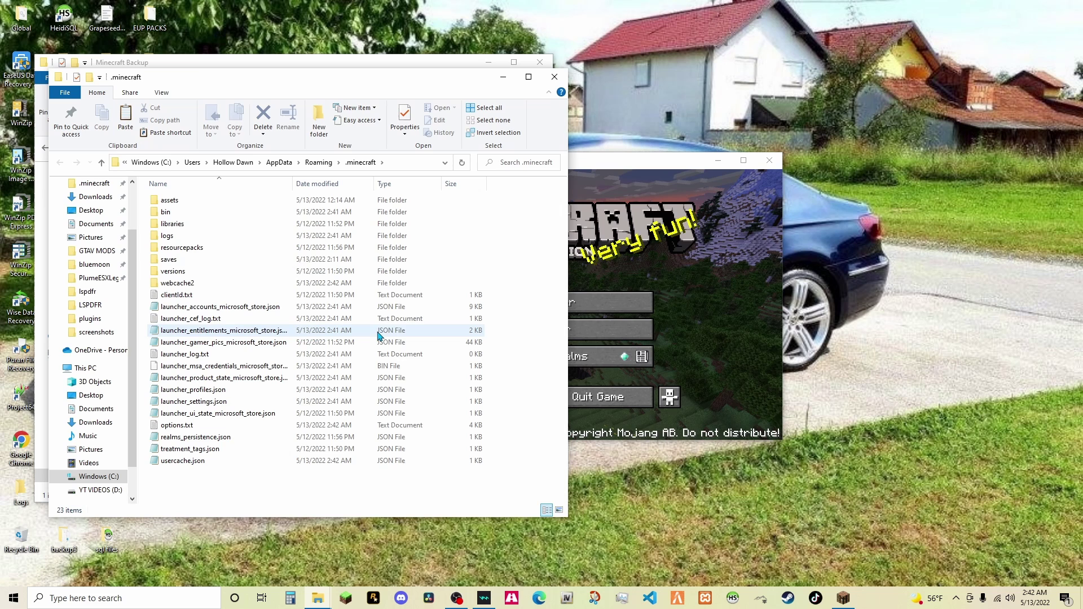
pyautogui.moveTo(316, 77); pyautogui.dragTo(808, 86)
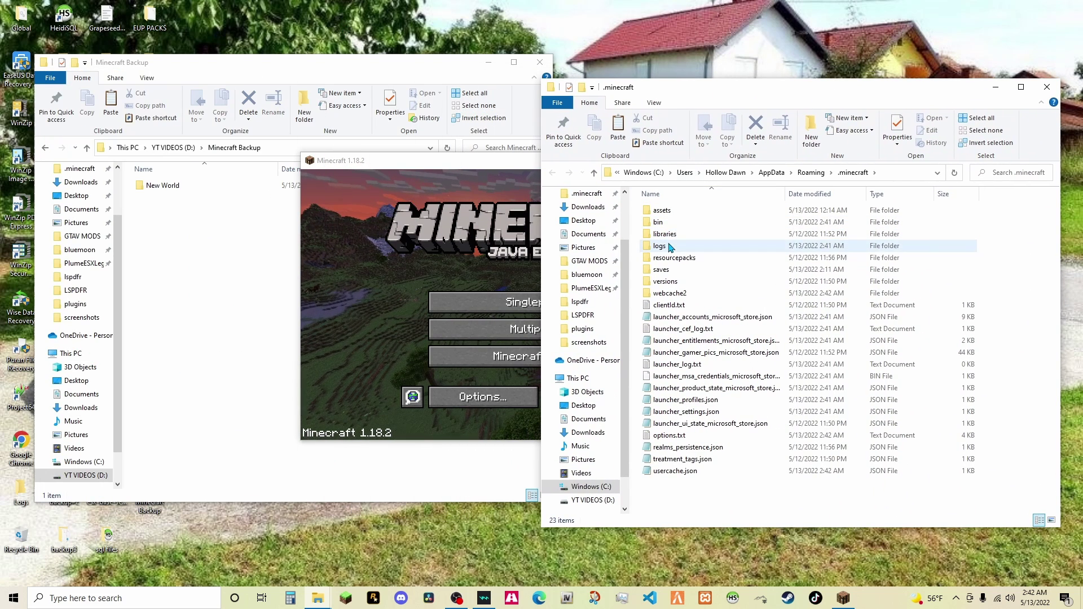
pyautogui.doubleClick(661, 270)
pyautogui.click(664, 213)
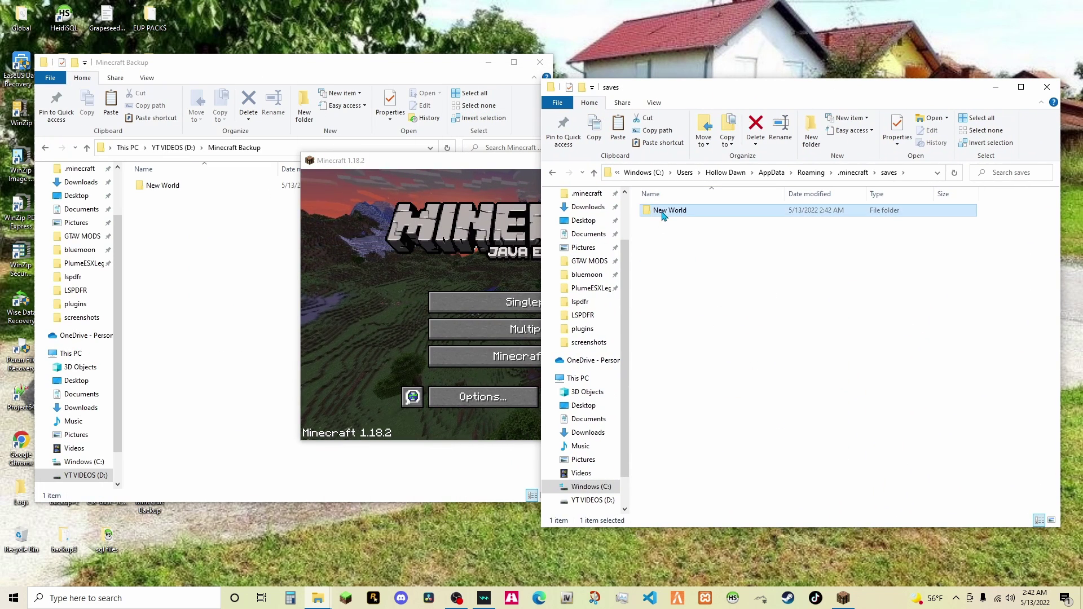
pyautogui.doubleClick(664, 211)
pyautogui.click(840, 172)
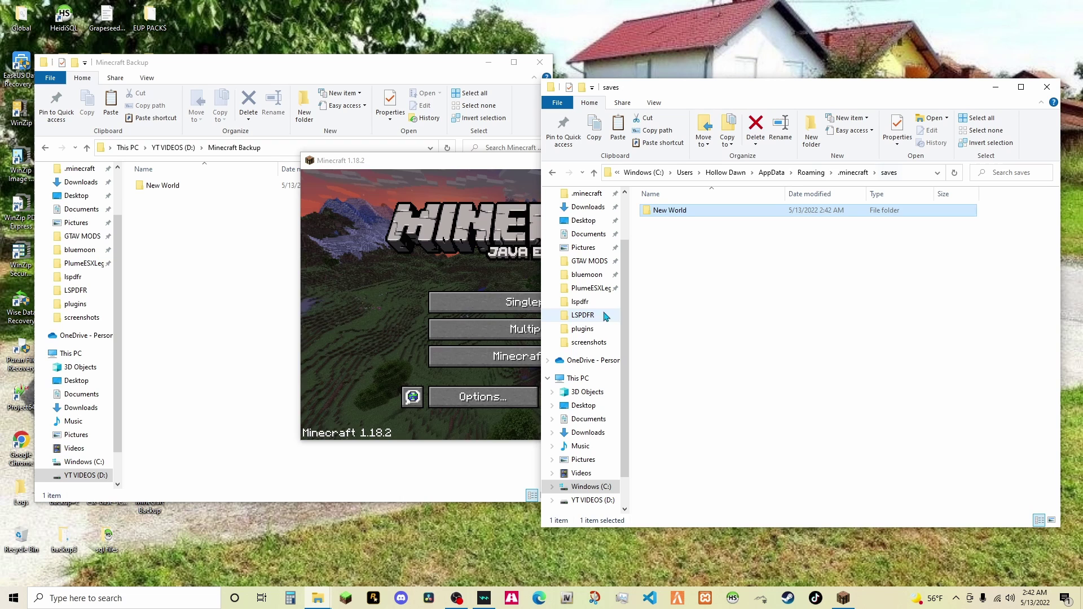
# Delete the New World world from Minecraft's singleplayer list, leaving the saves folder empty
pyautogui.click(485, 301)
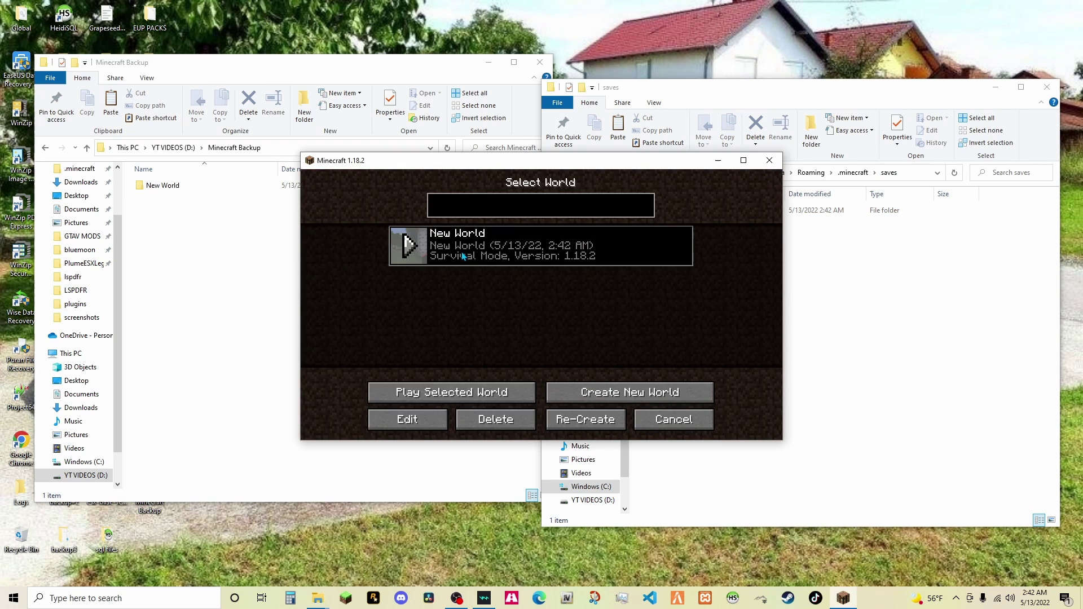
pyautogui.click(511, 424)
pyautogui.click(457, 332)
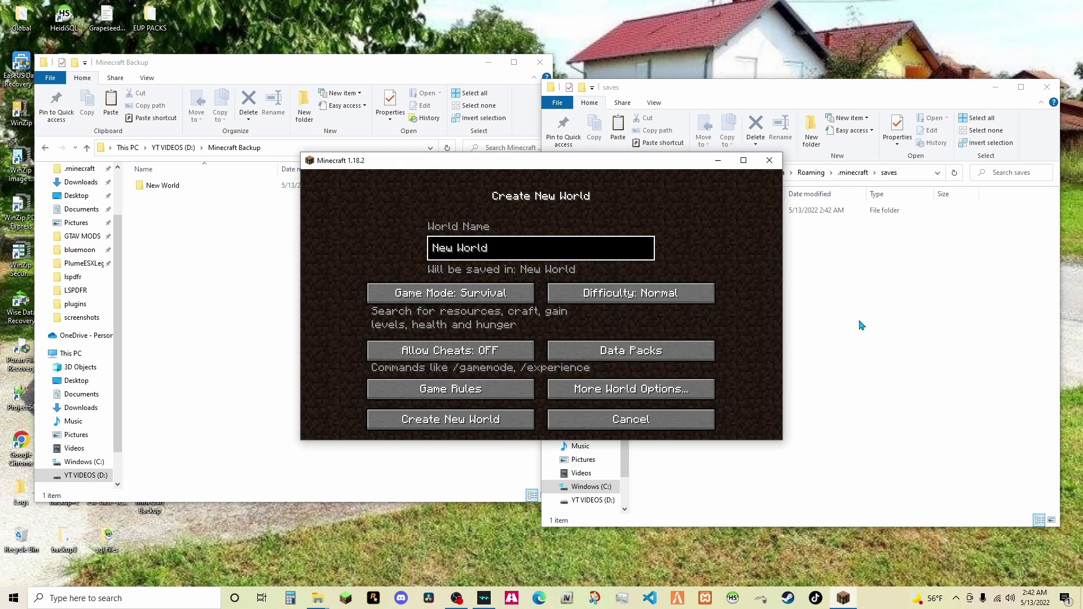
pyautogui.click(862, 325)
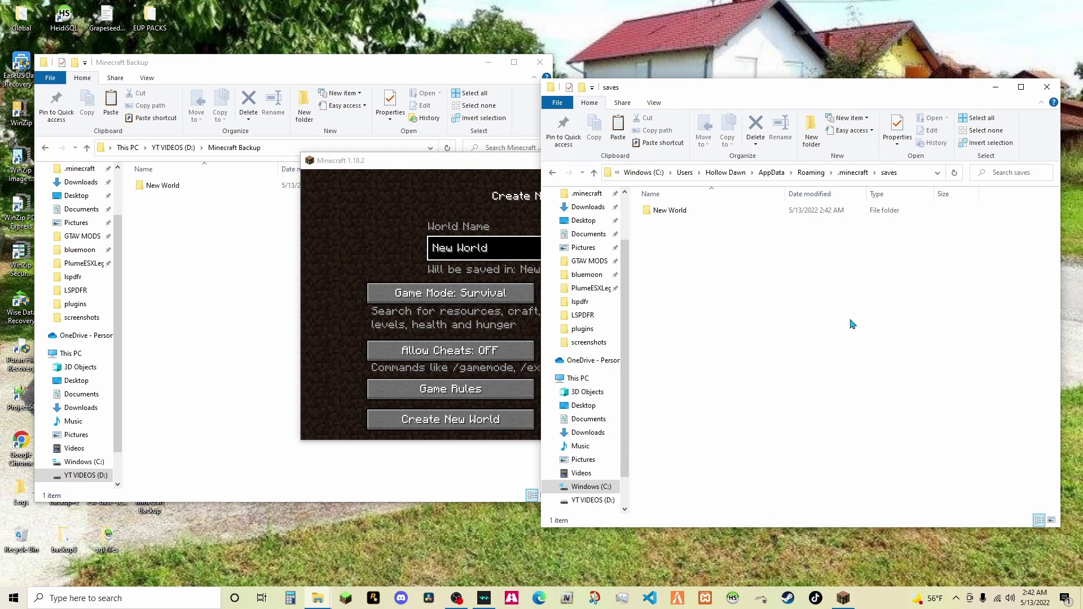
# Cancel world creation back to the title screen and check the saves and backup windows
pyautogui.click(521, 202)
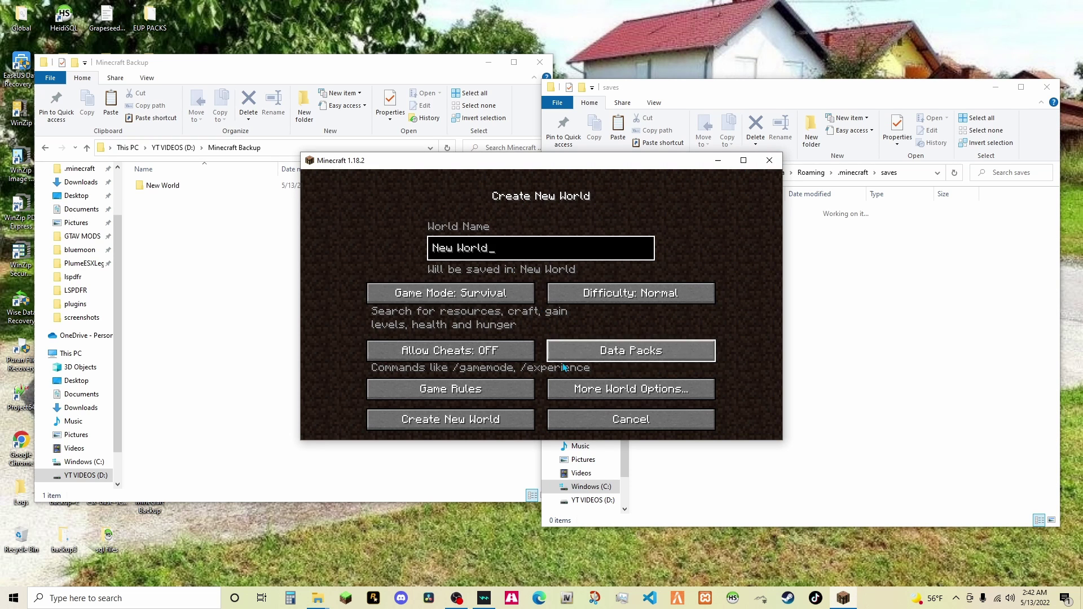
pyautogui.click(607, 415)
pyautogui.click(821, 292)
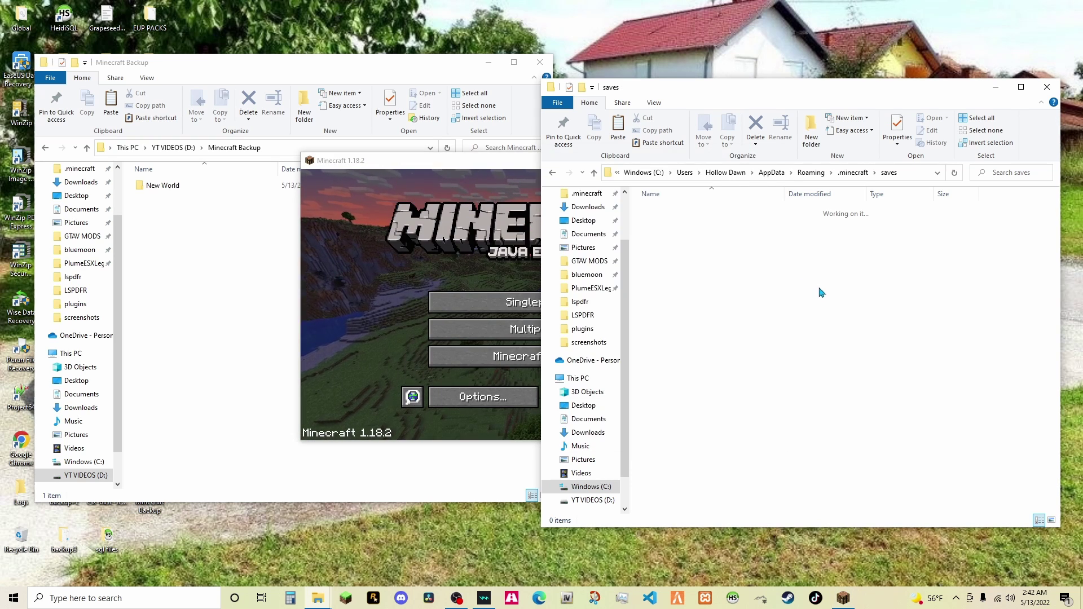
pyautogui.click(202, 212)
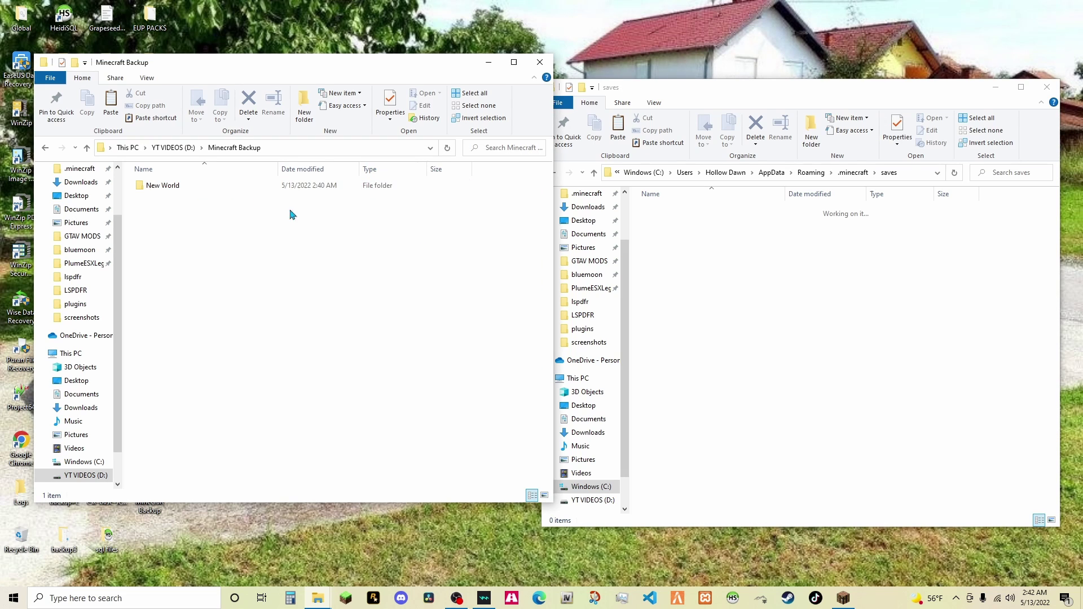
# Drag Music to OFF in Minecraft's Options > Music & Sounds
pyautogui.click(843, 598)
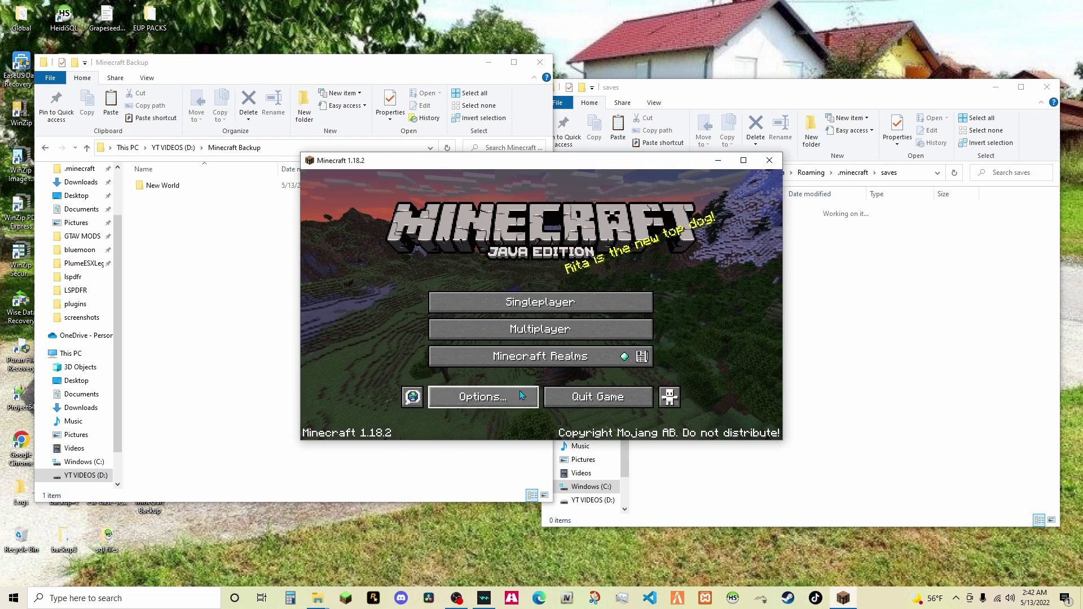
pyautogui.click(519, 397)
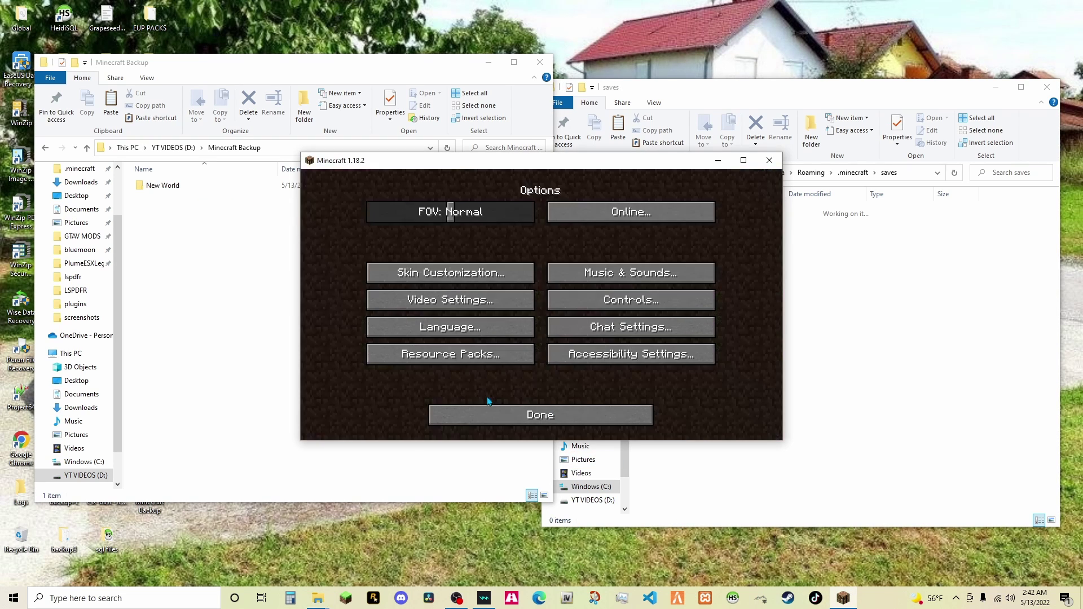
pyautogui.click(611, 278)
pyautogui.moveTo(457, 245); pyautogui.dragTo(254, 252)
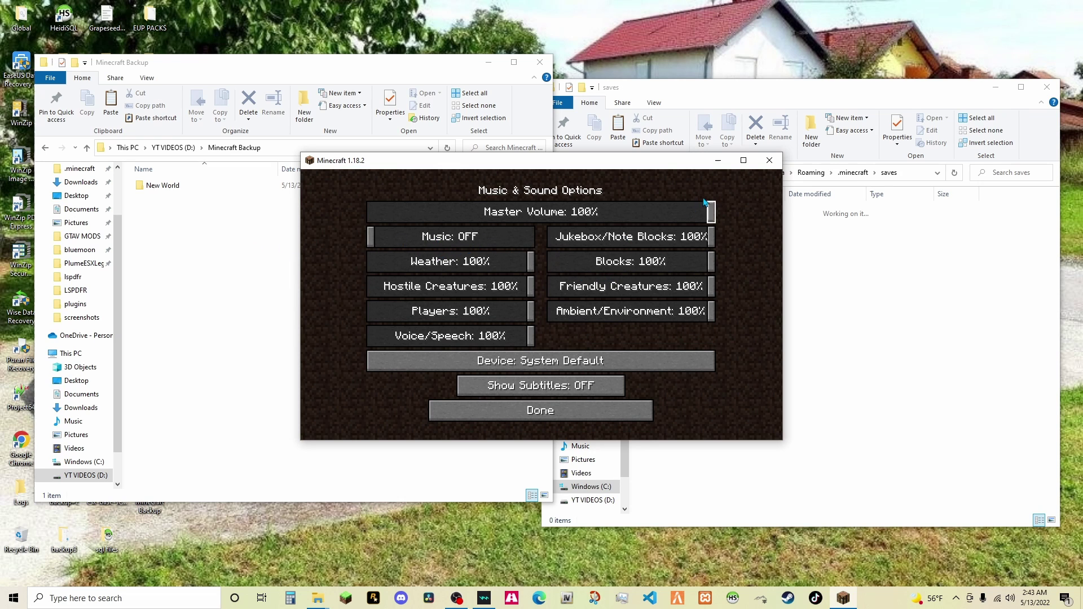
# Reopen the empty saves folder from .minecraft, then switch to the Minecraft Backup window
pyautogui.click(785, 267)
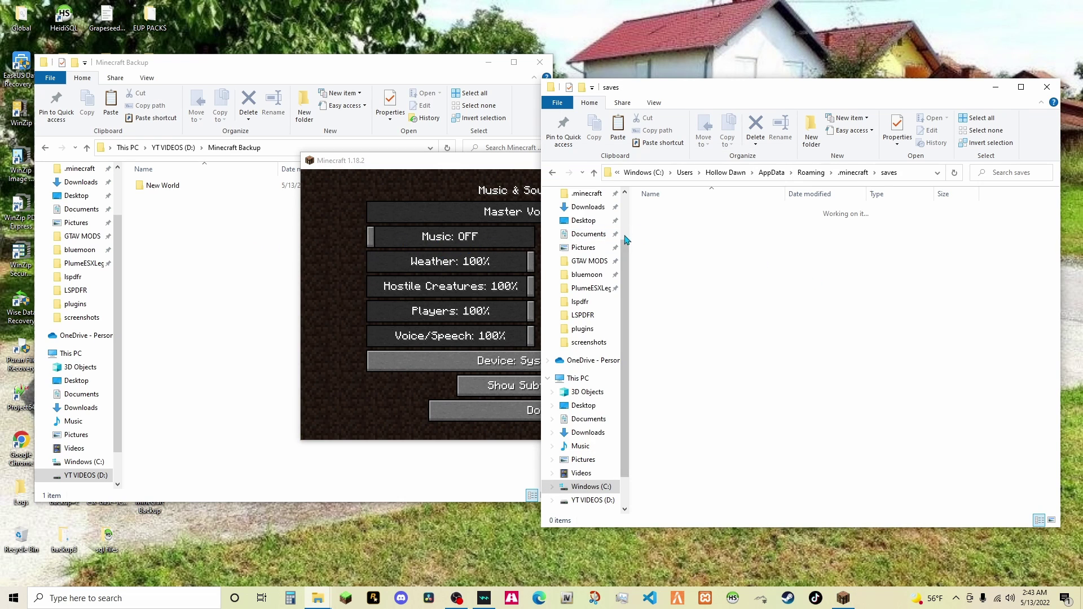
pyautogui.click(853, 173)
pyautogui.doubleClick(671, 269)
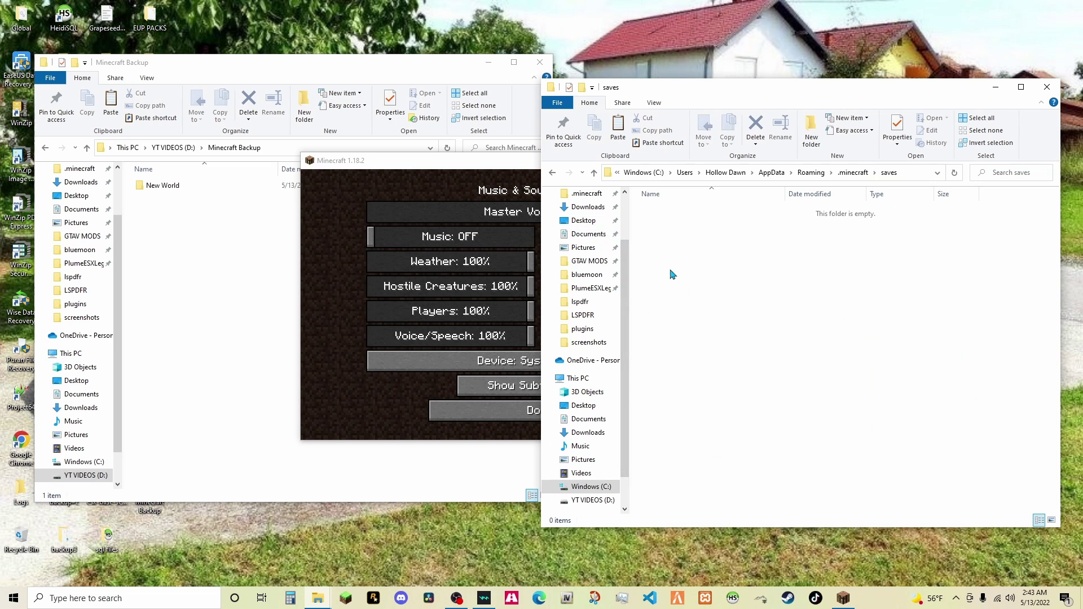
pyautogui.click(286, 220)
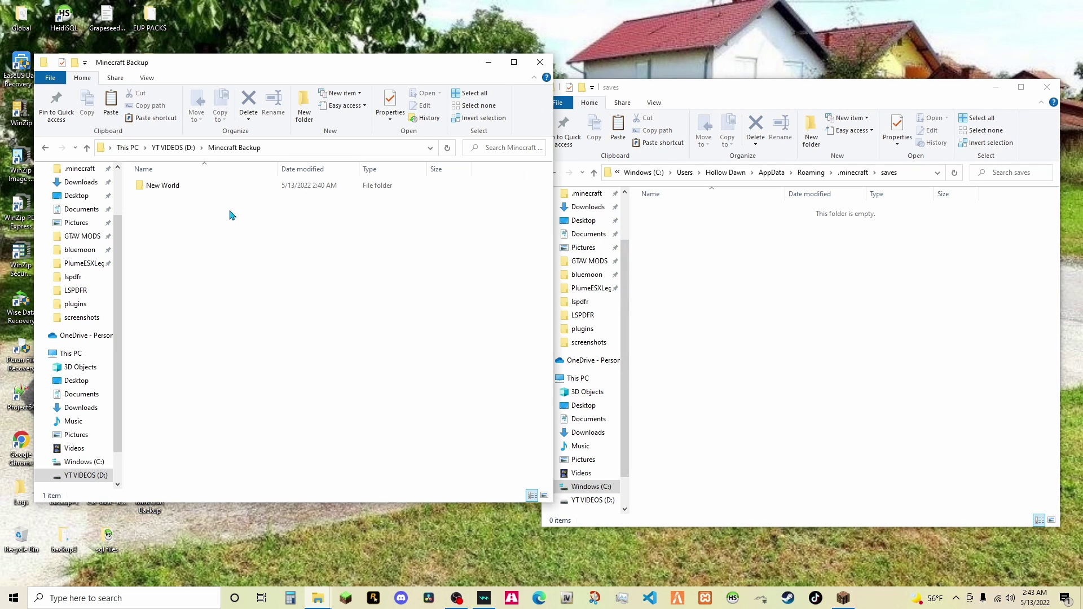
# Copy New World from the D: Minecraft Backup folder and paste it into the empty saves folder
pyautogui.rightClick(189, 189)
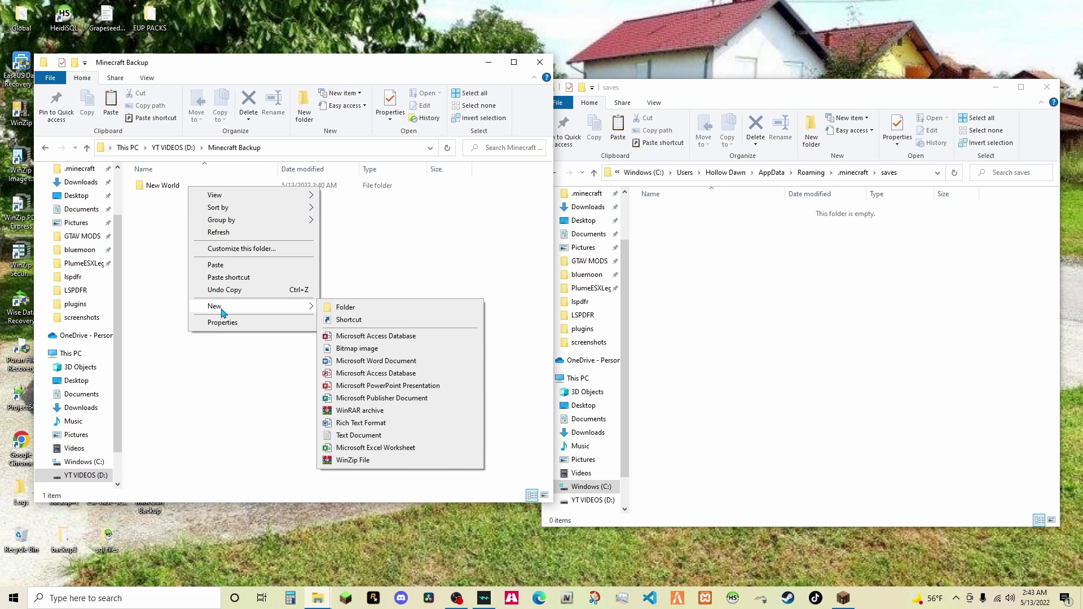
pyautogui.click(165, 224)
pyautogui.click(169, 187)
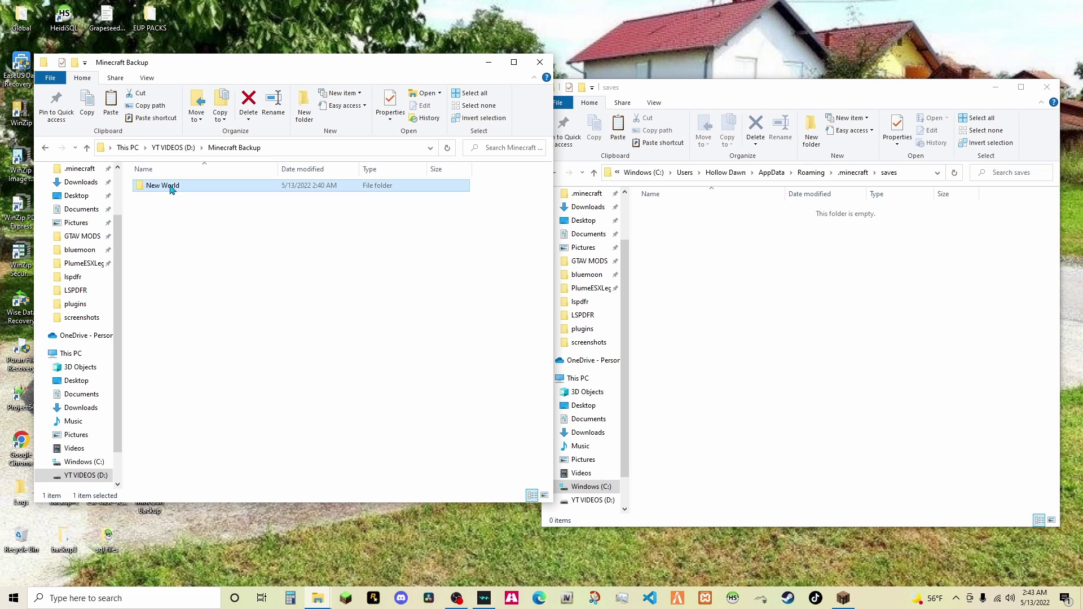
pyautogui.rightClick(170, 186)
pyautogui.click(213, 427)
pyautogui.click(697, 274)
pyautogui.rightClick(696, 256)
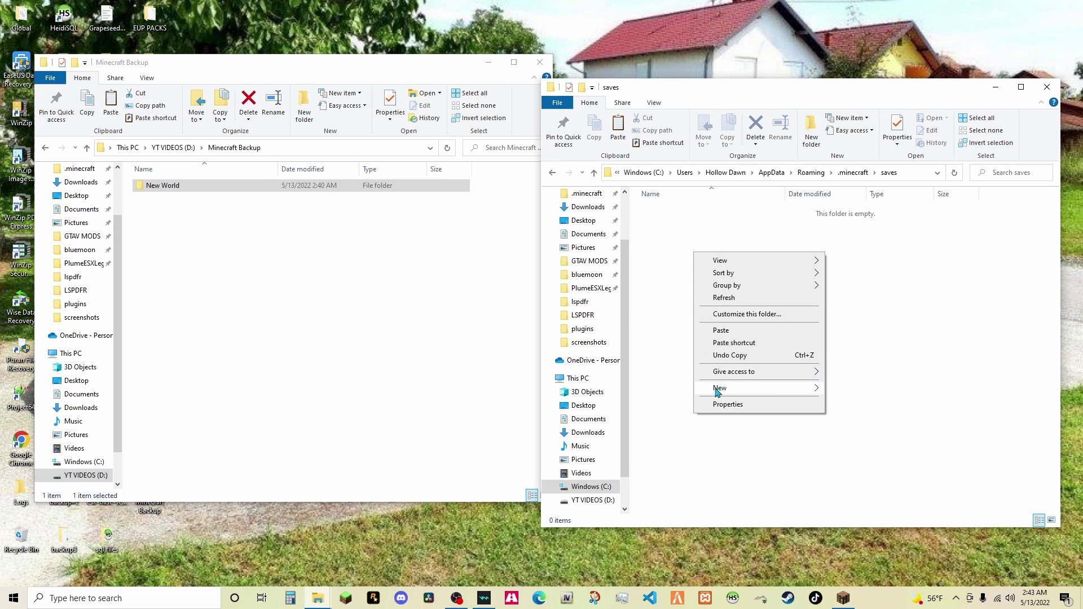
pyautogui.click(714, 331)
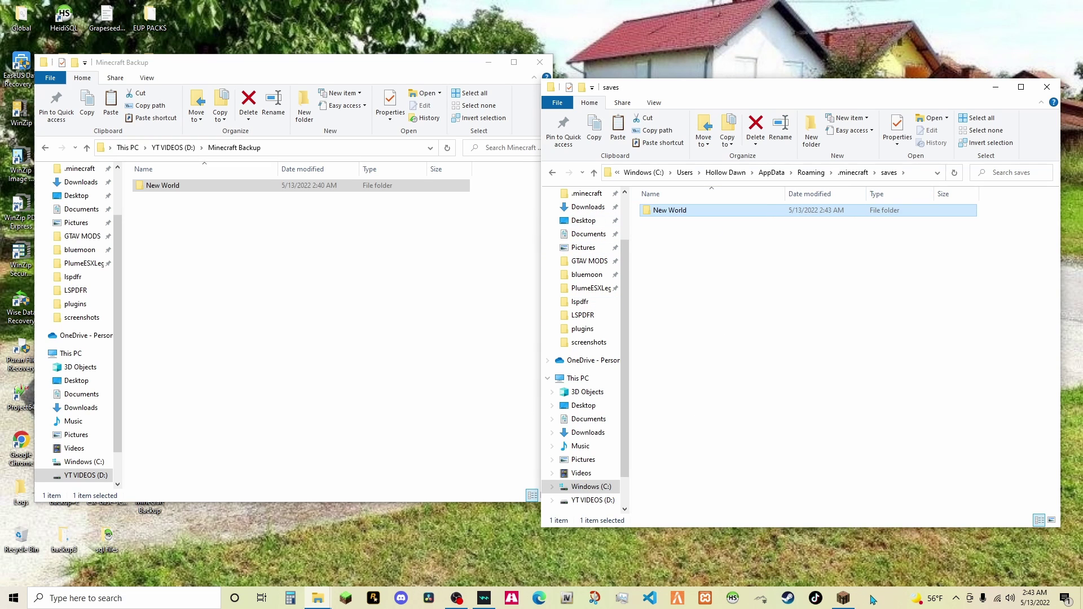
pyautogui.click(843, 598)
# Load the restored New World, Save and Quit to Title, then close the saves window
pyautogui.click(539, 418)
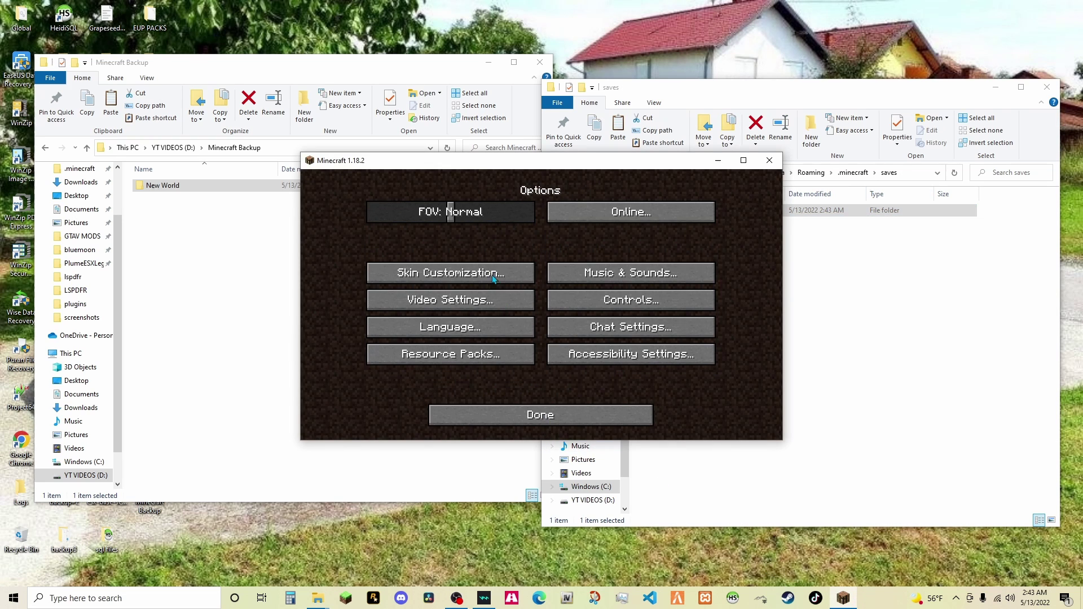
pyautogui.click(539, 416)
pyautogui.click(496, 302)
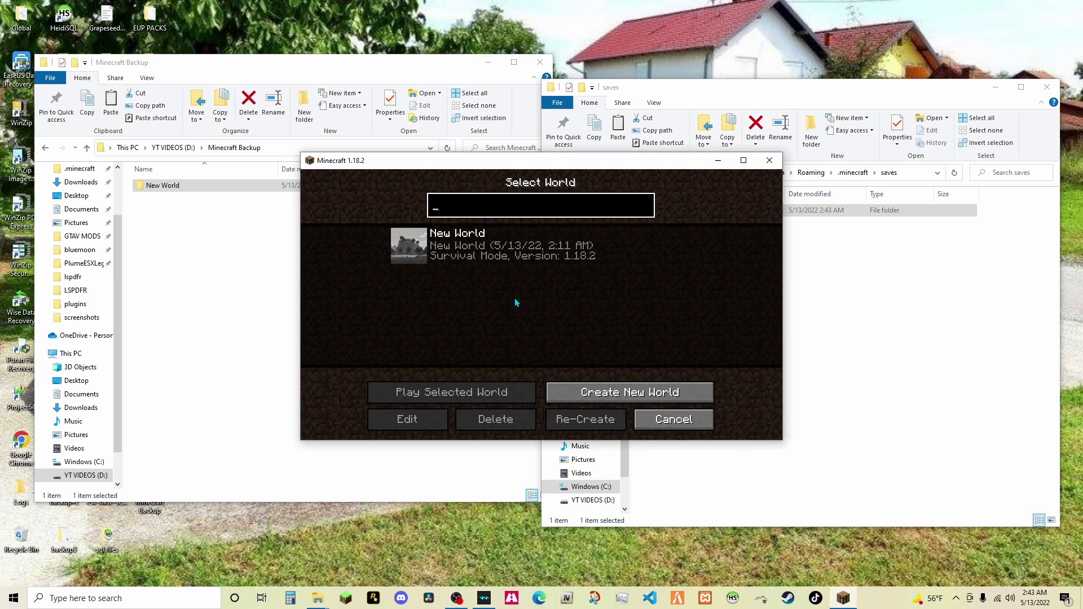
pyautogui.doubleClick(535, 252)
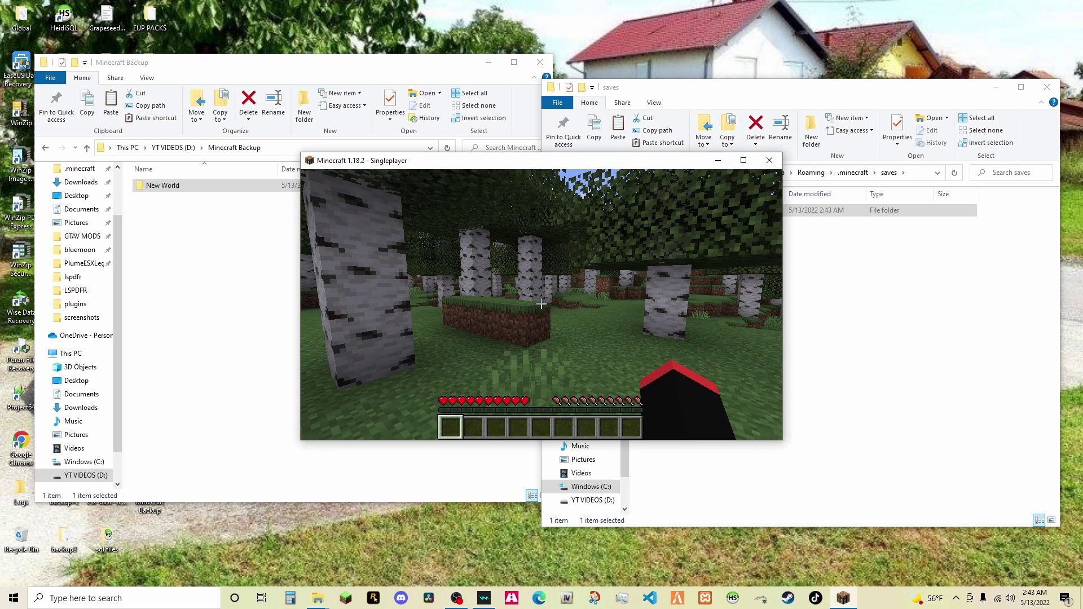
pyautogui.press('Escape')
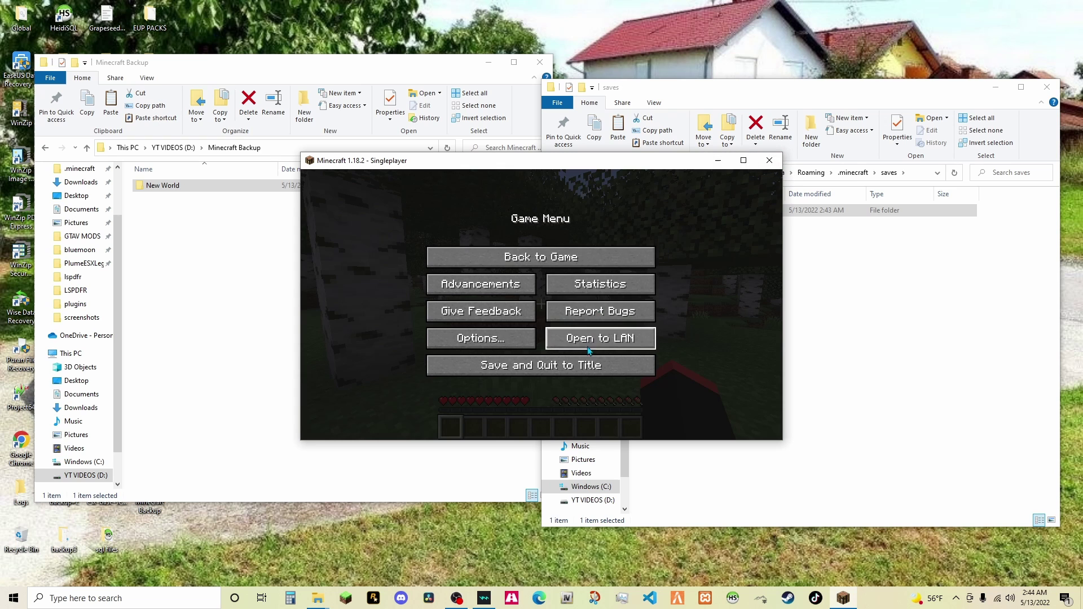
pyautogui.click(597, 369)
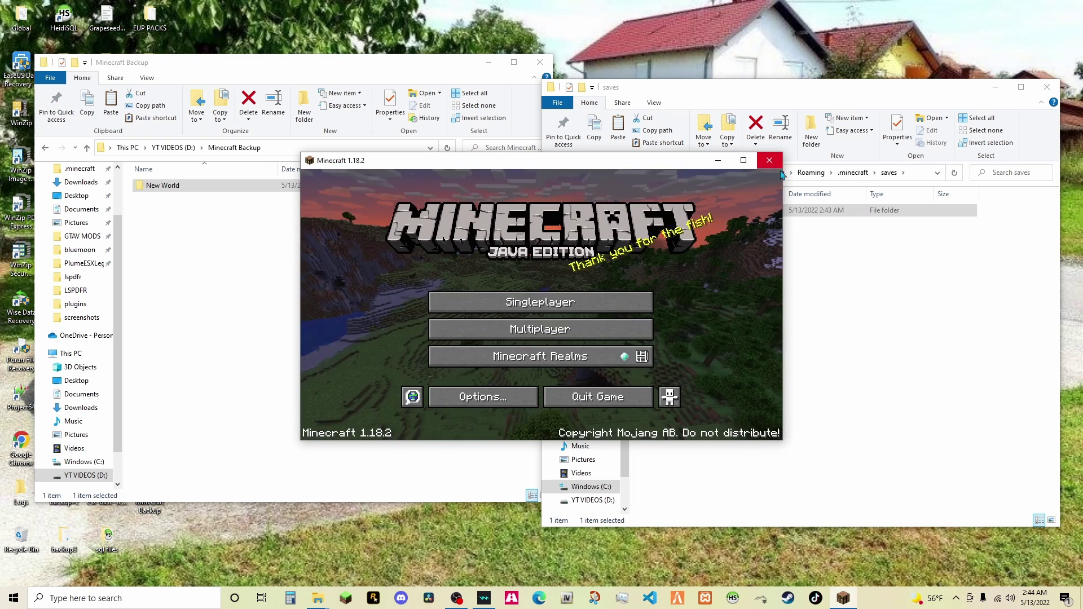
pyautogui.click(1038, 143)
pyautogui.click(1047, 87)
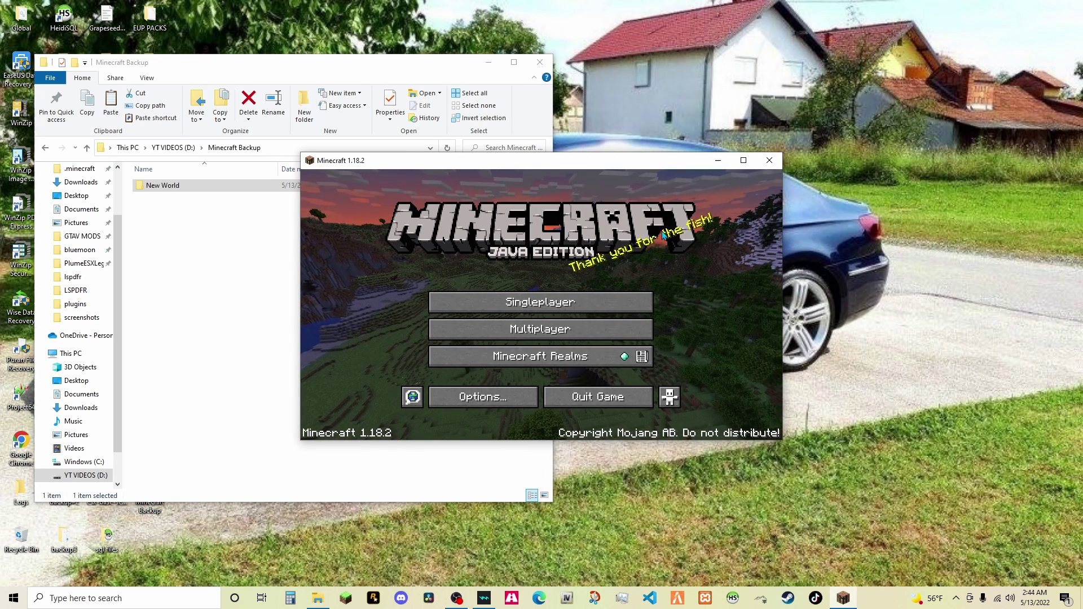
# Close Minecraft and clear the selection in the Minecraft Backup folder
pyautogui.click(606, 401)
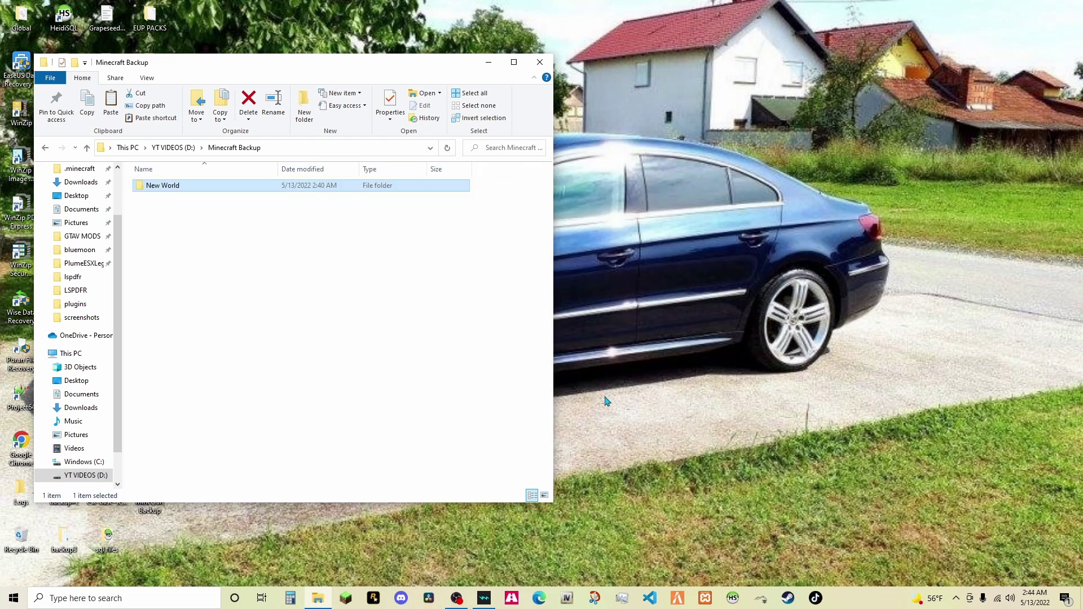
pyautogui.click(303, 245)
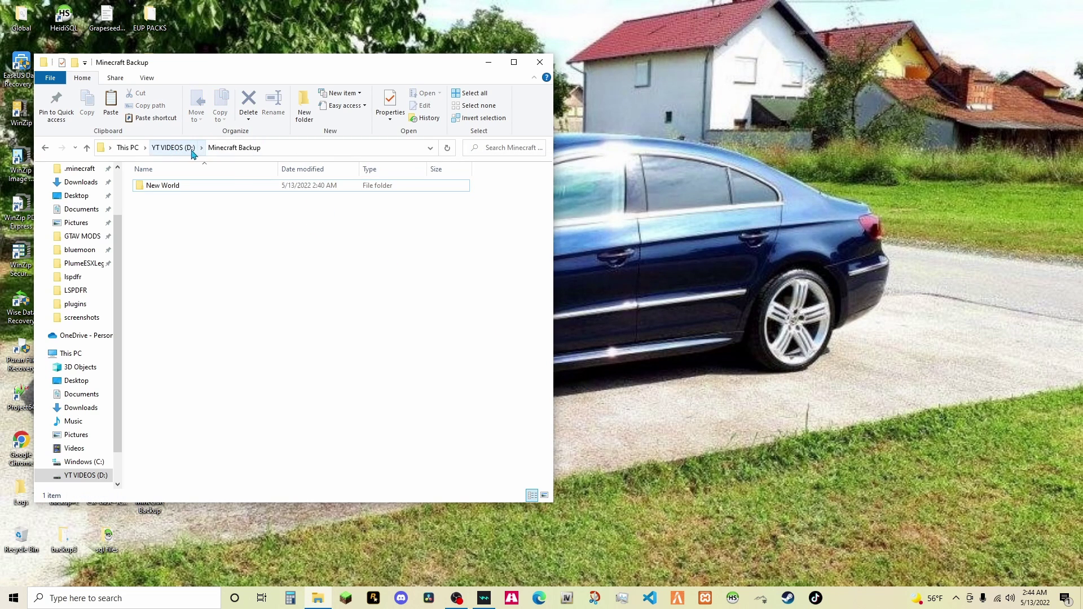
pyautogui.click(222, 149)
# Create a folder 'Backed up on 5 13 2022', move New World into it, and open it
pyautogui.rightClick(191, 209)
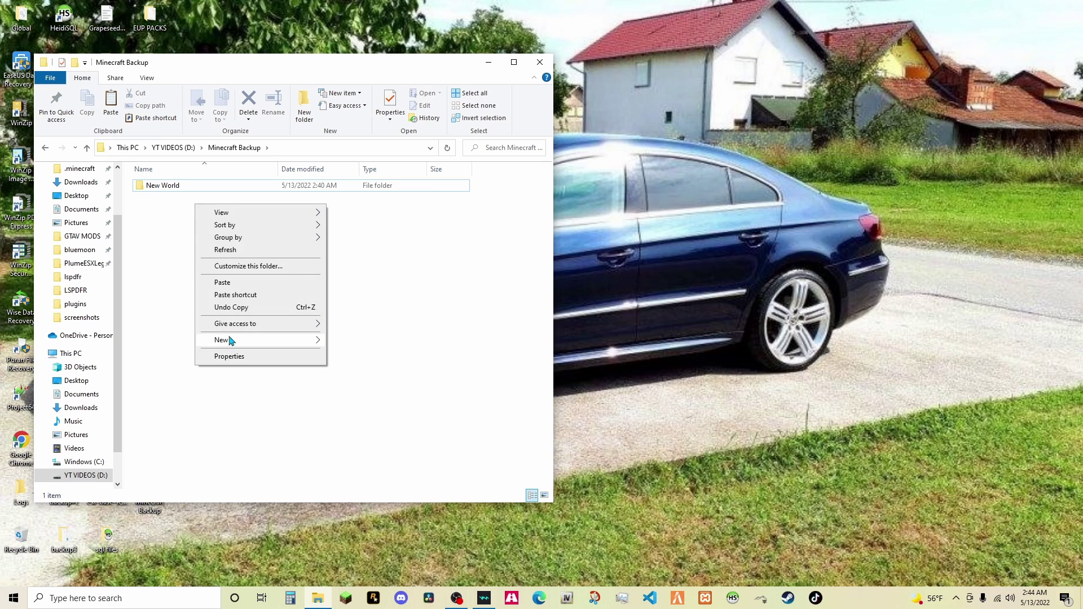
pyautogui.moveTo(231, 340)
pyautogui.click(356, 341)
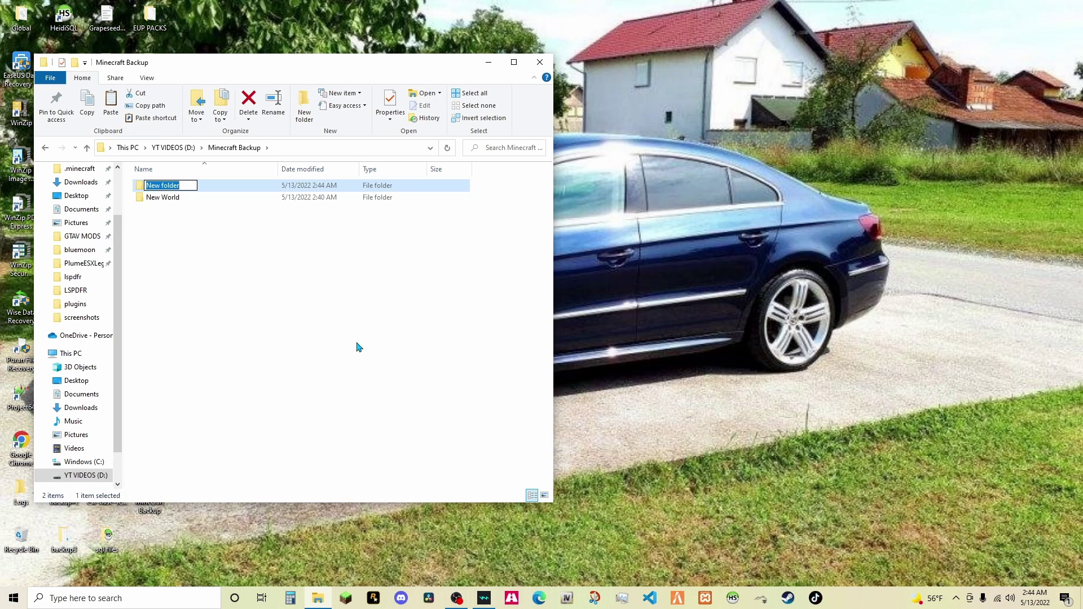
pyautogui.write('Ba')
pyautogui.write('cked up on 51')
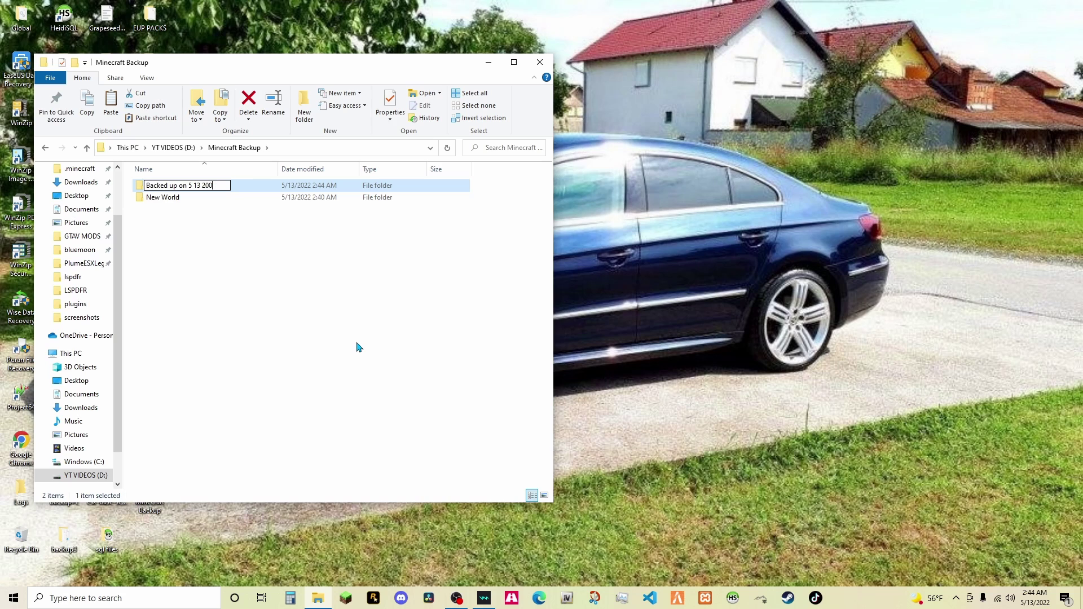
pyautogui.press('Return')
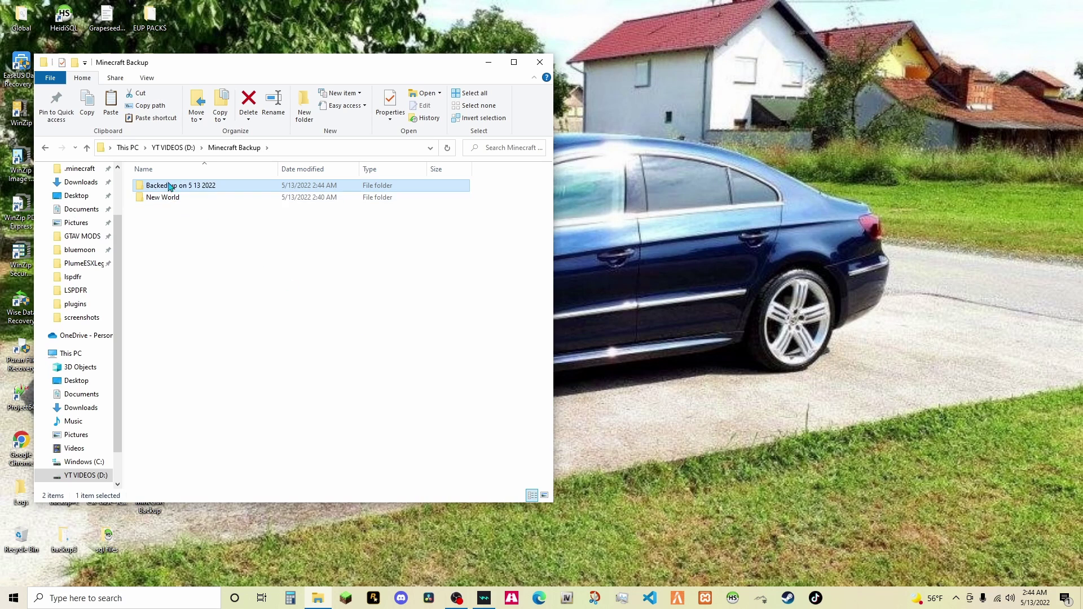
pyautogui.moveTo(167, 198)
pyautogui.mouseDown()
pyautogui.moveTo(158, 185)
pyautogui.moveTo(169, 186)
pyautogui.mouseUp()
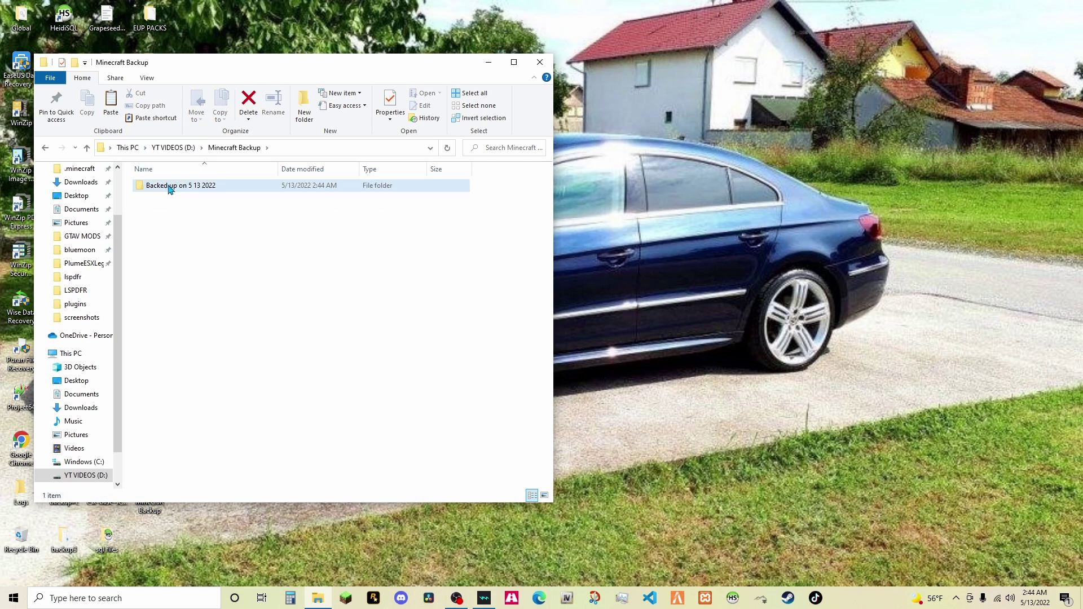
pyautogui.doubleClick(169, 186)
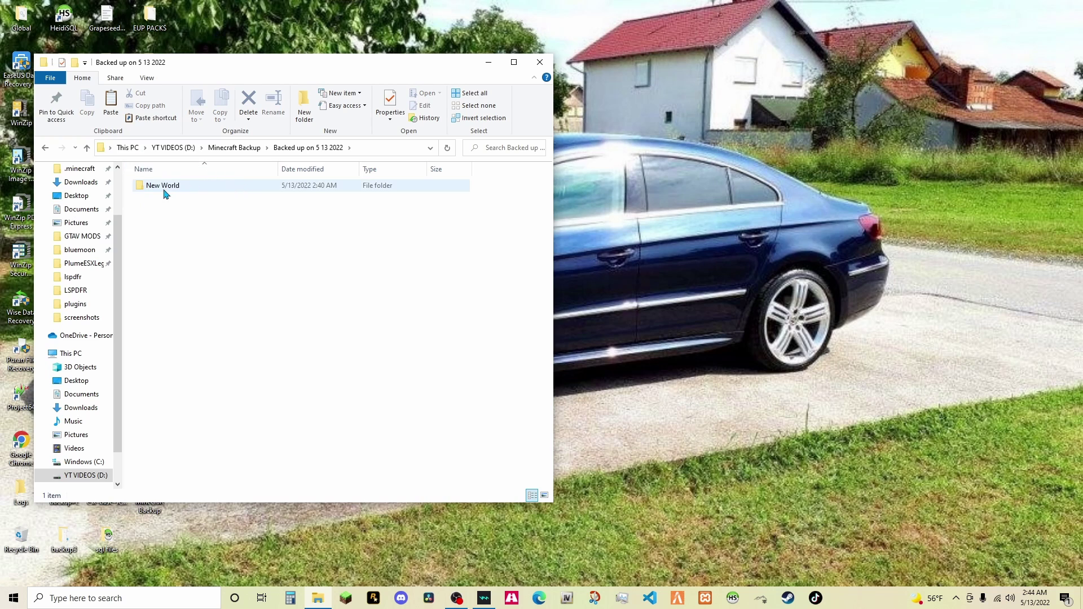